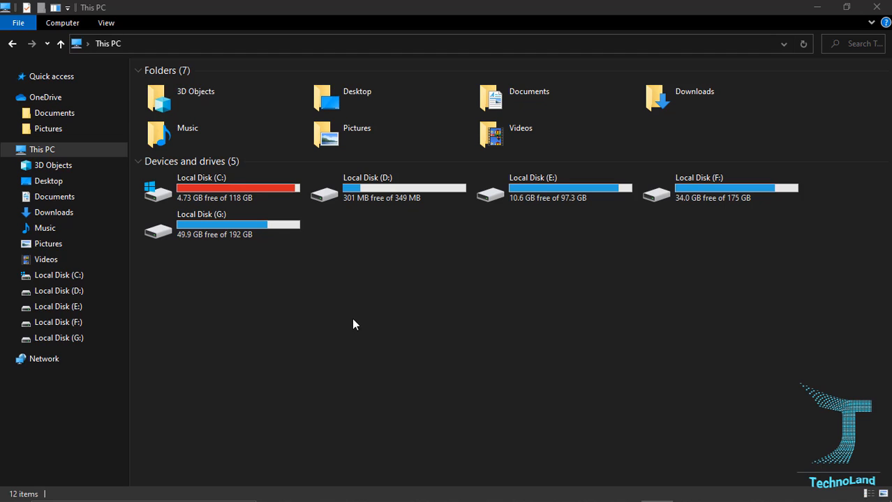
# Select Local Disk (C:) to examine its free space and minimise the File Explorer window
pyautogui.click(230, 185)
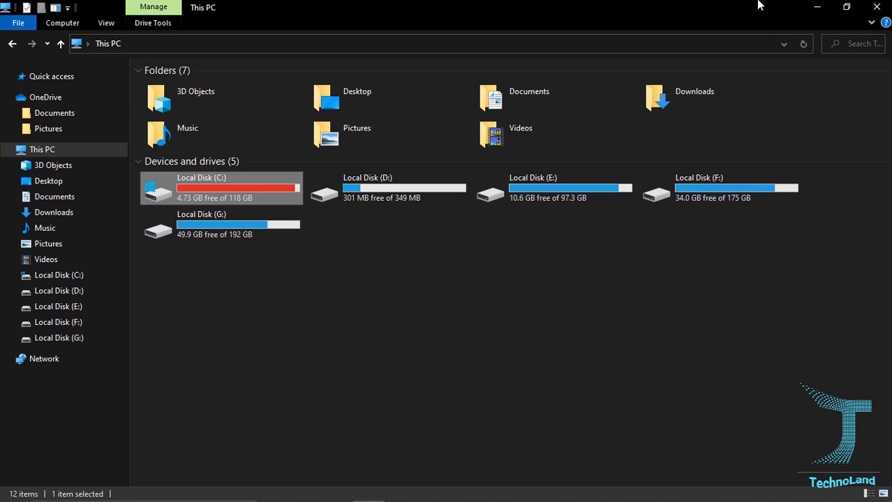
pyautogui.click(816, 8)
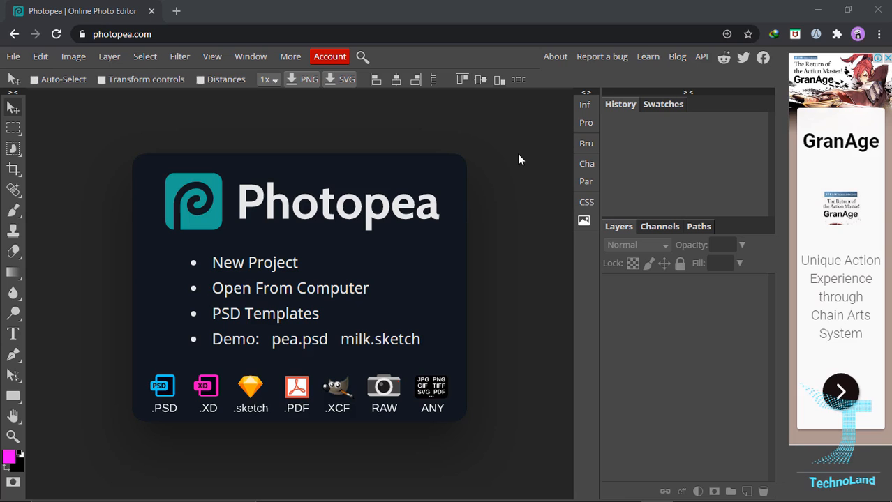
pyautogui.click(174, 33)
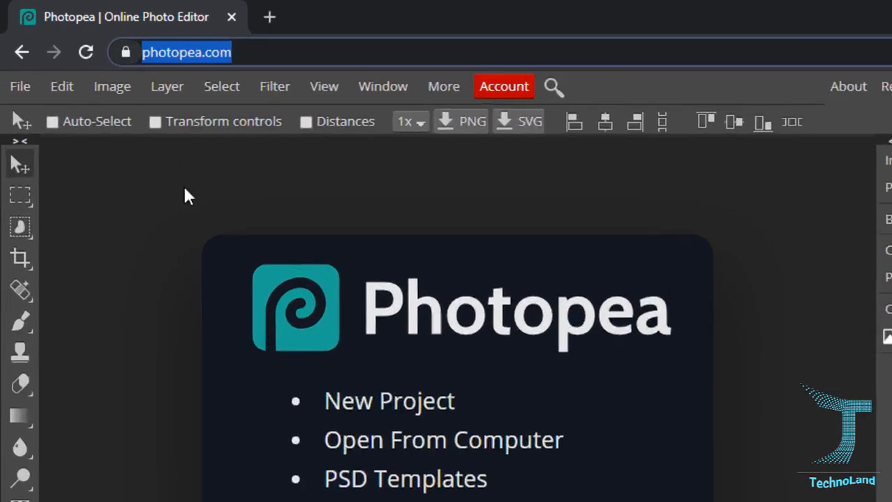
pyautogui.click(185, 190)
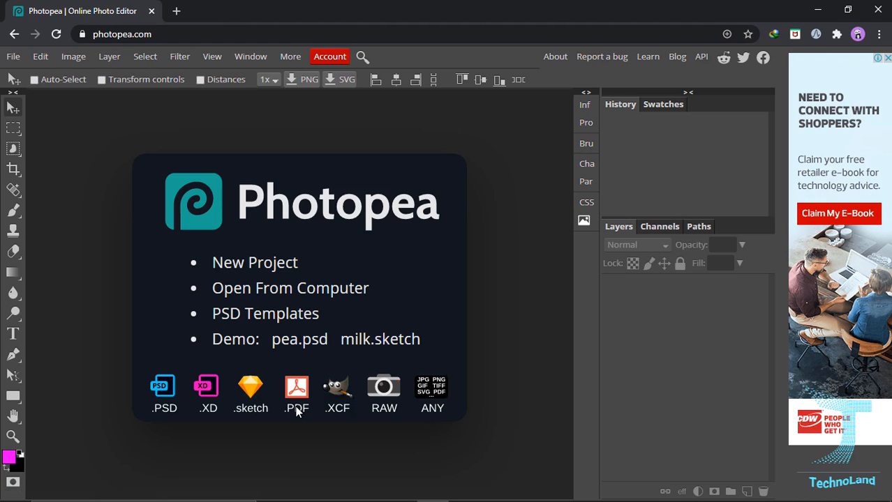
pyautogui.click(53, 34)
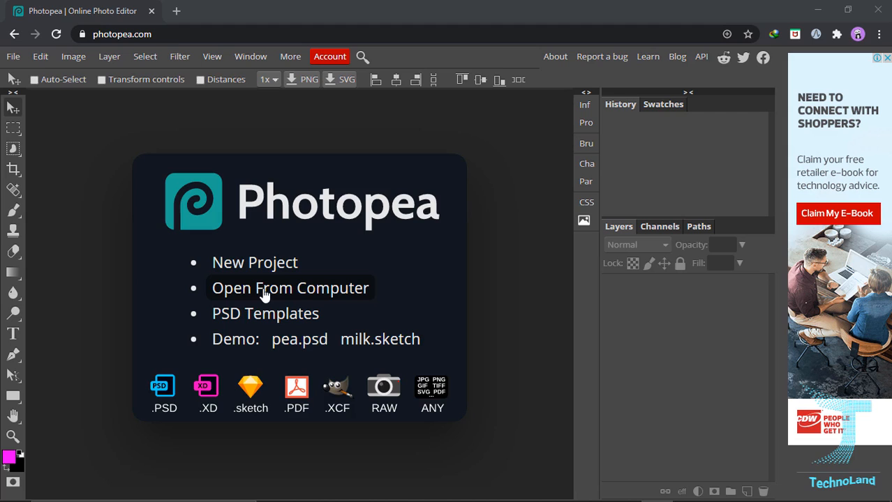
pyautogui.click(264, 295)
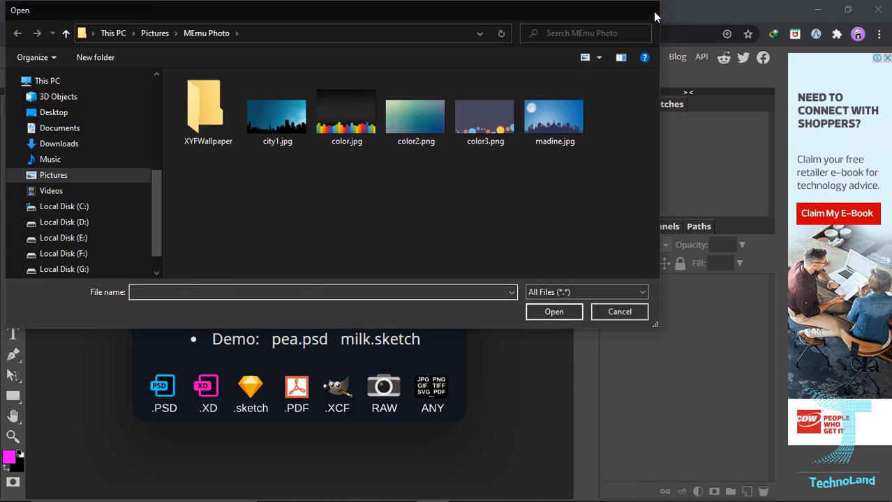
pyautogui.click(649, 10)
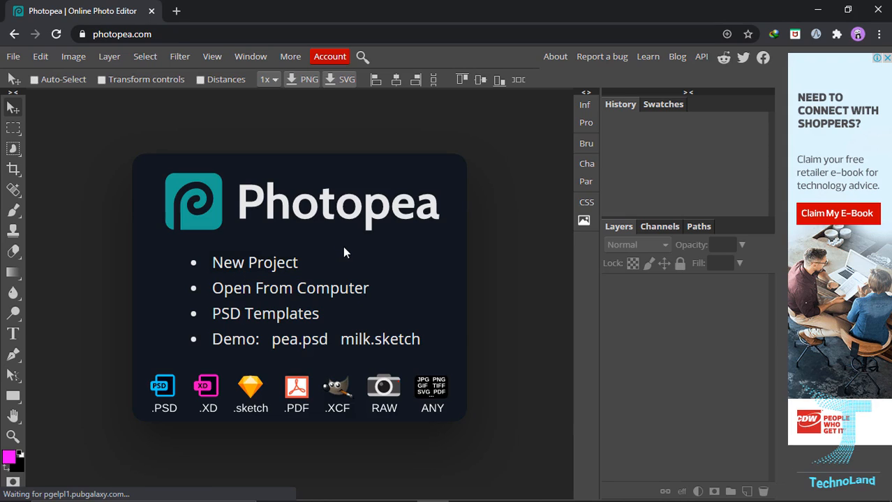
# Switch the browser to full screen and review the account types and premium plans, closing the account information after reading
pyautogui.press('F11')
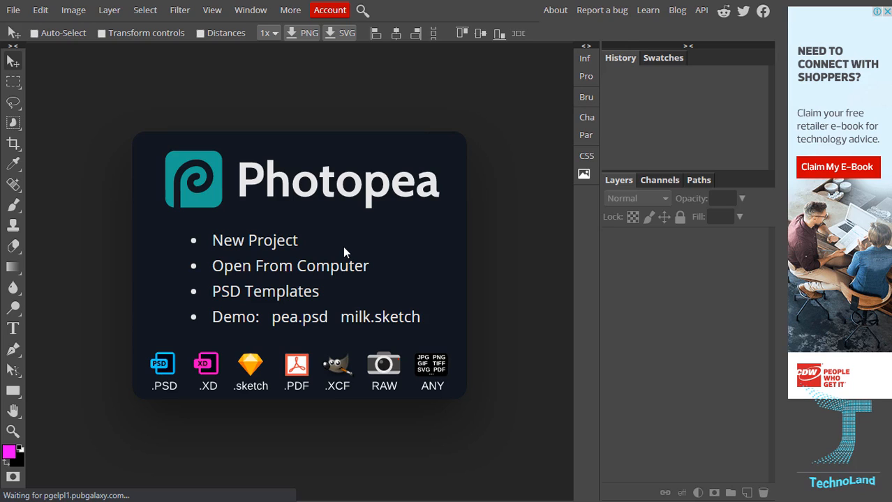
pyautogui.click(319, 14)
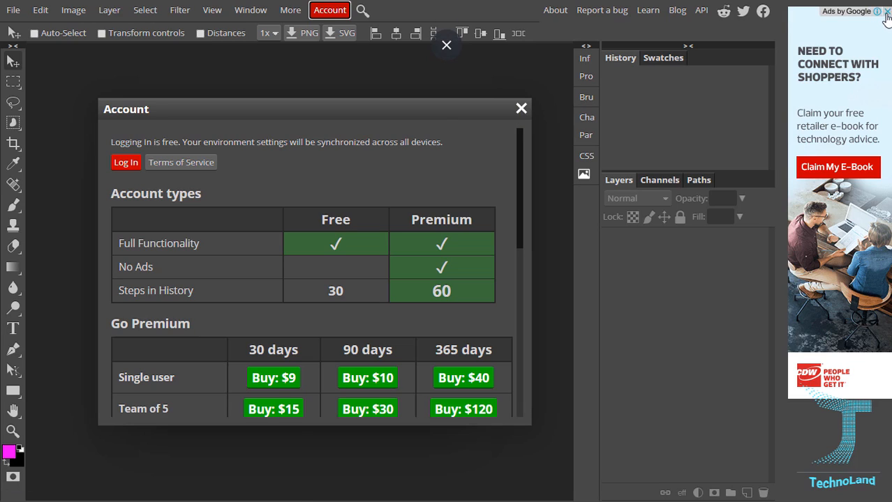
pyautogui.click(521, 110)
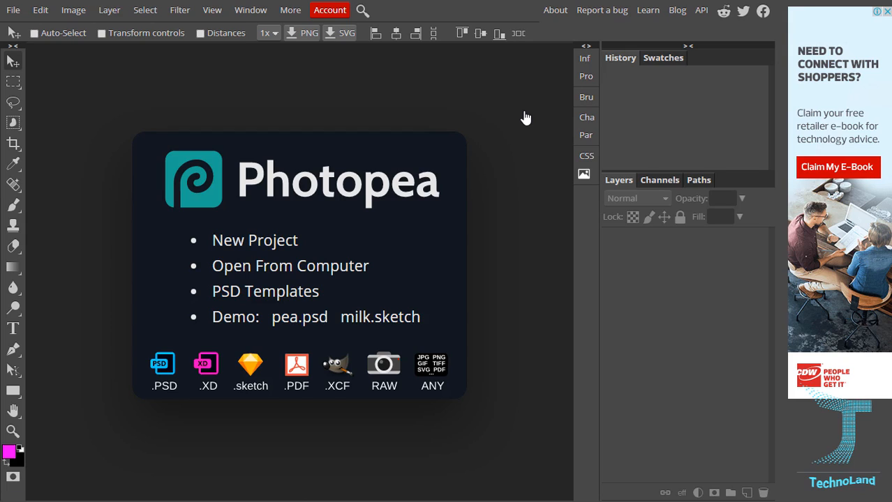
# Start a new project and look through the Print, Photo, Mobile and Social size presets
pyautogui.click(278, 242)
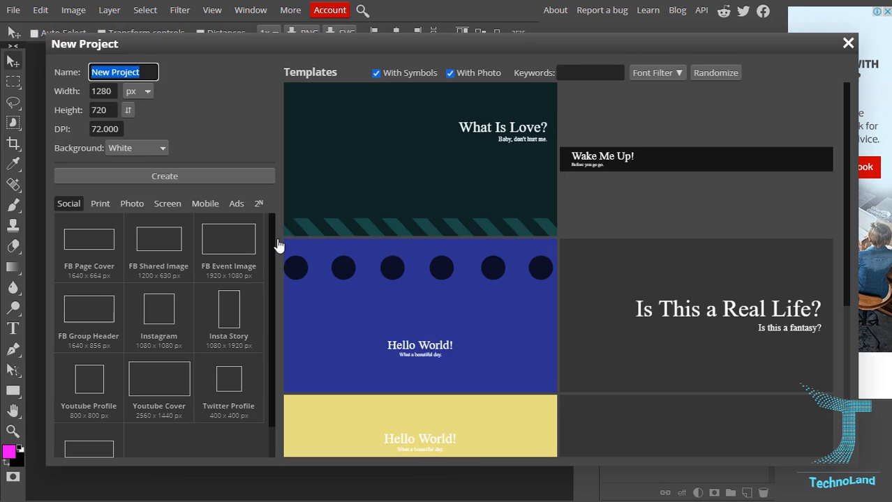
pyautogui.click(100, 203)
pyautogui.click(125, 203)
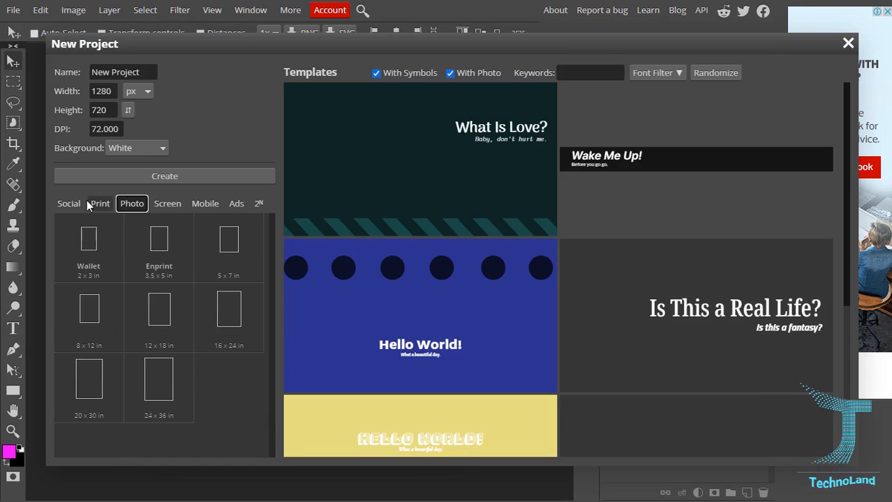
pyautogui.click(70, 203)
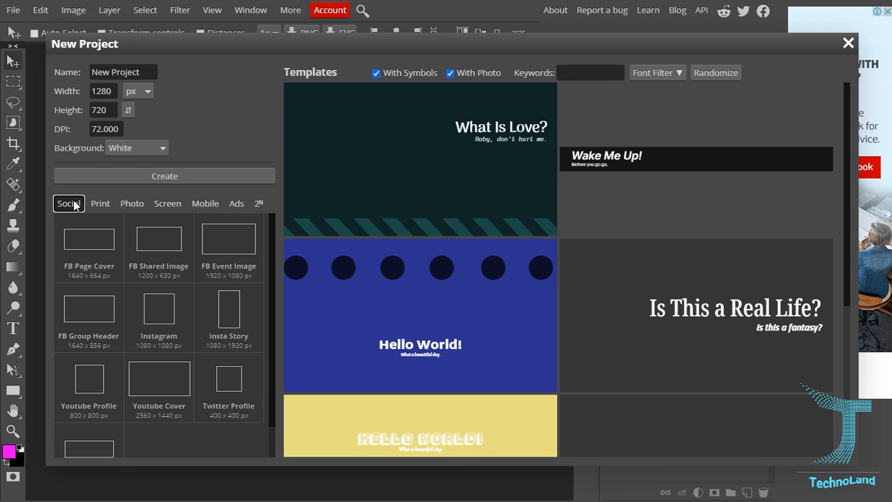
pyautogui.click(203, 204)
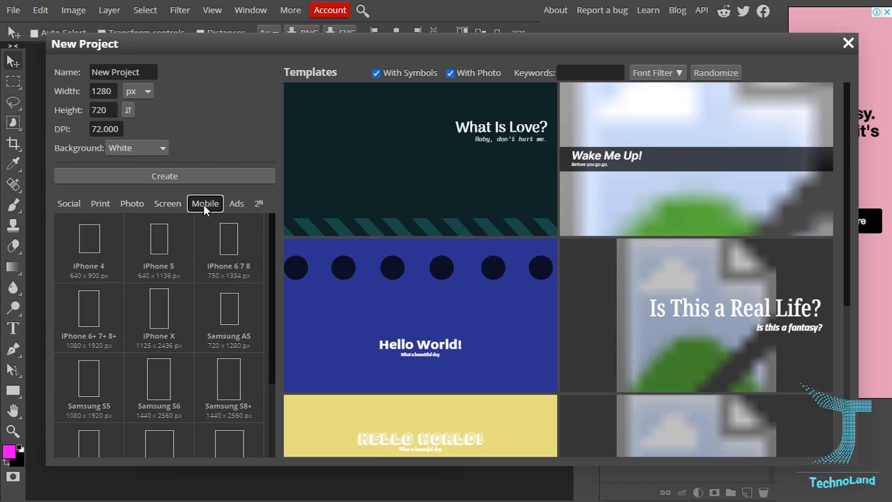
pyautogui.click(65, 206)
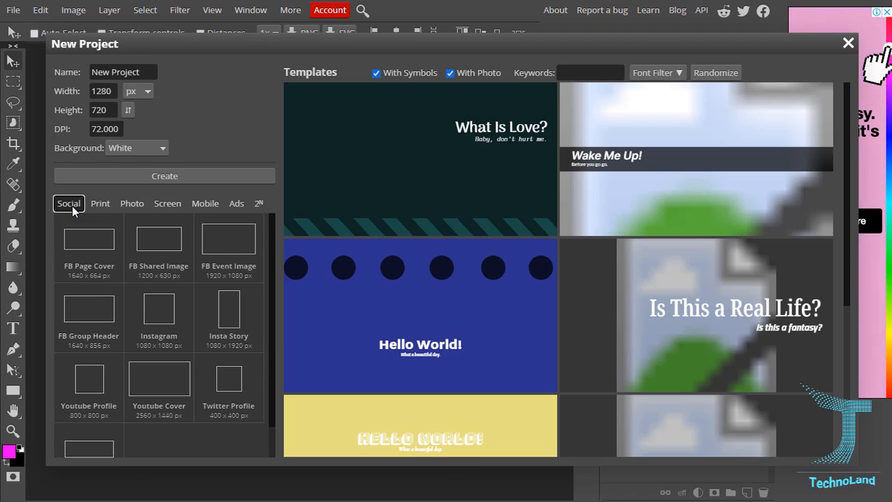
# Choose the Insta Story preset of 1080 x 1920 px and look through its templates
pyautogui.click(231, 331)
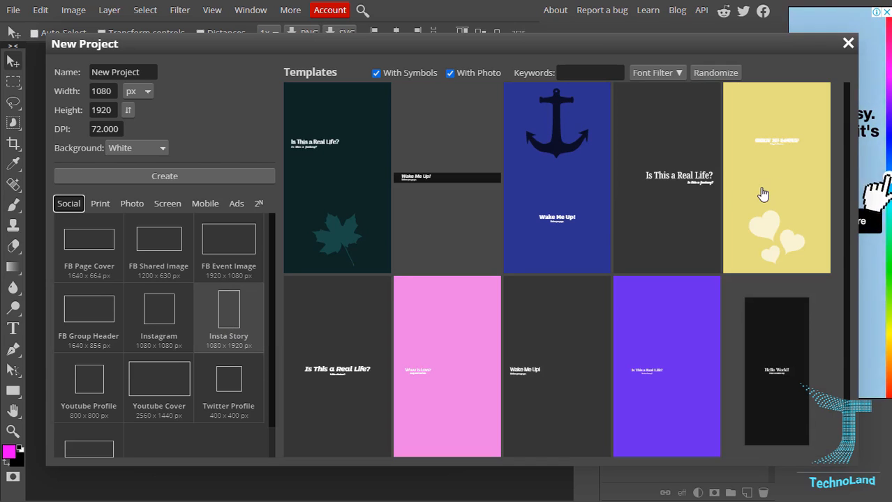
pyautogui.moveTo(847, 165); pyautogui.dragTo(838, 391)
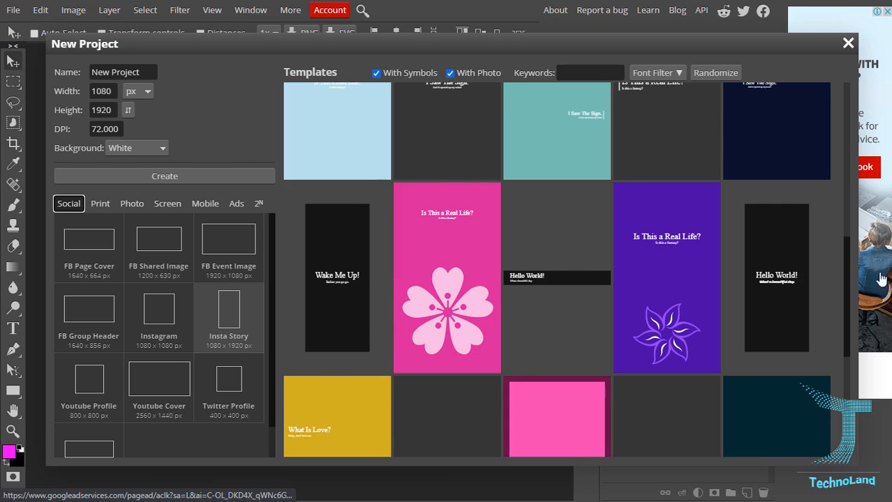
pyautogui.moveTo(845, 281); pyautogui.dragTo(838, 124)
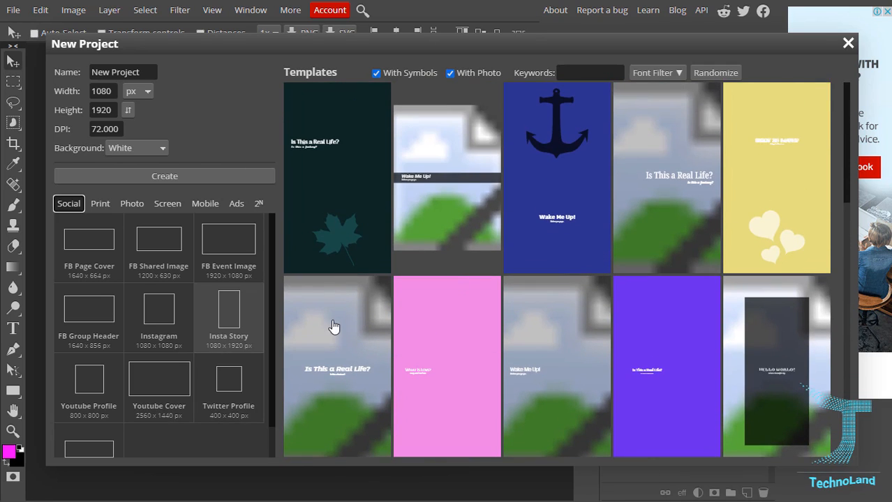
# Choose the Instagram preset of 1080 x 1080 px and look through its square templates
pyautogui.click(178, 332)
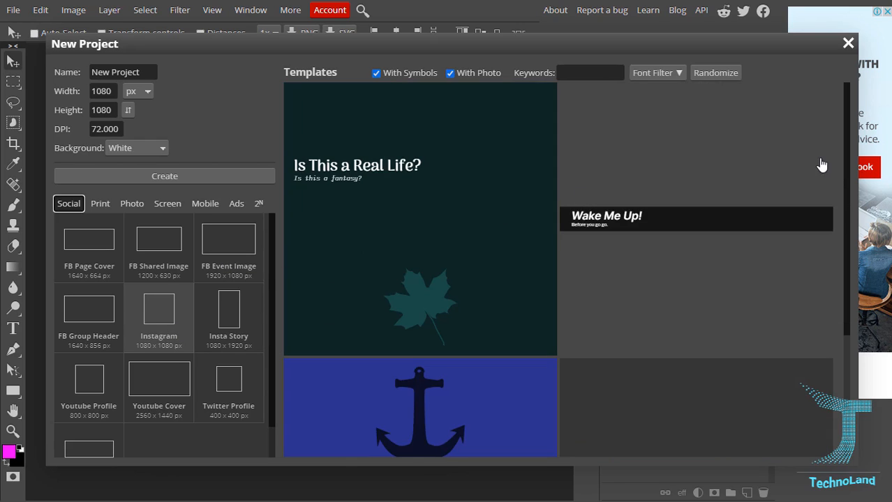
pyautogui.moveTo(848, 174); pyautogui.dragTo(830, 371)
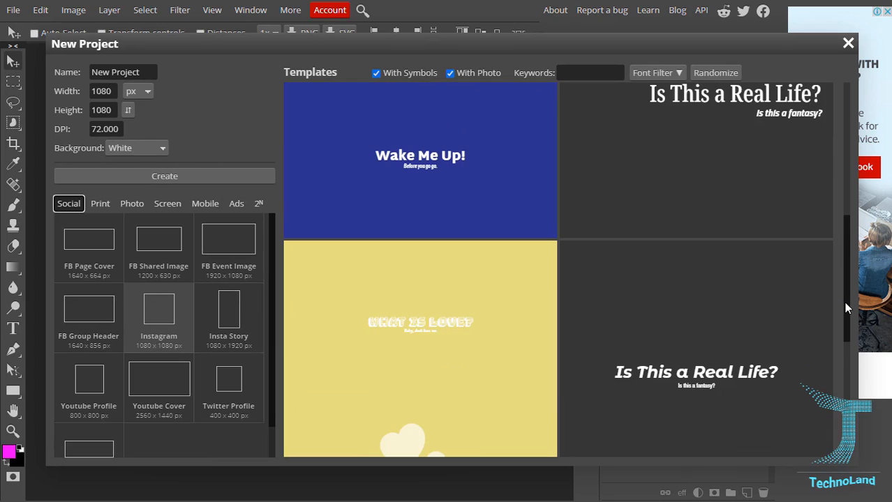
pyautogui.moveTo(846, 310); pyautogui.dragTo(848, 404)
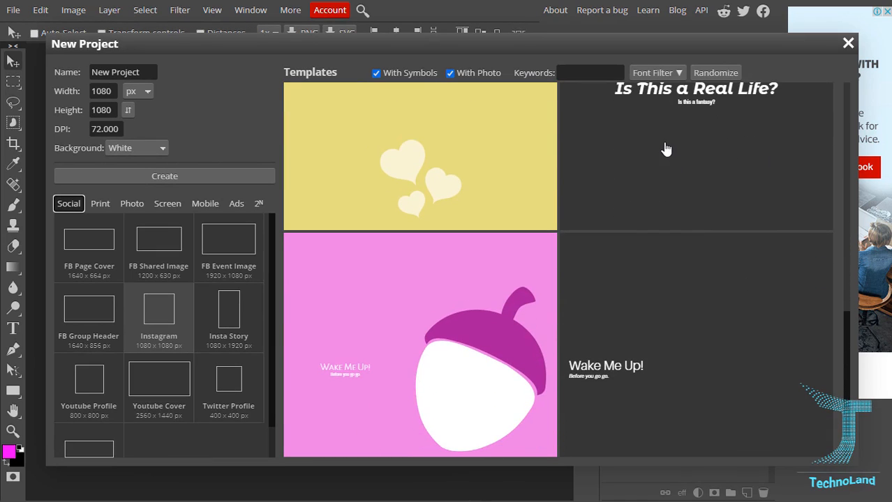
pyautogui.click(579, 72)
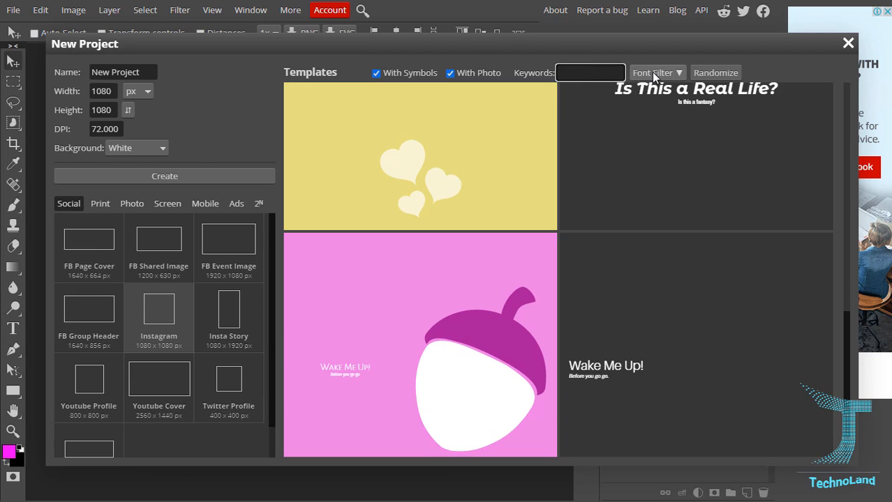
# Look through the Print, Photo, Screen and Mobile presets and try the iPhone 5 and iPhone 4 sizes
pyautogui.click(100, 204)
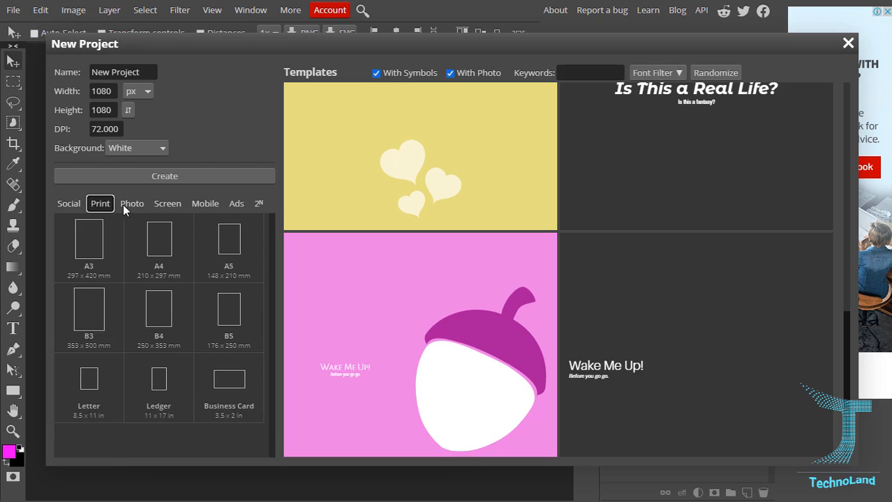
pyautogui.click(132, 204)
pyautogui.click(168, 204)
pyautogui.click(206, 205)
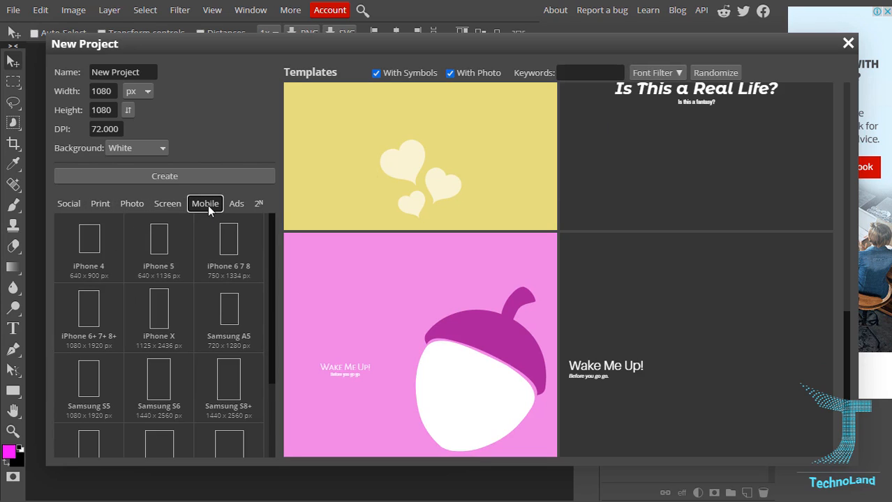
pyautogui.click(168, 258)
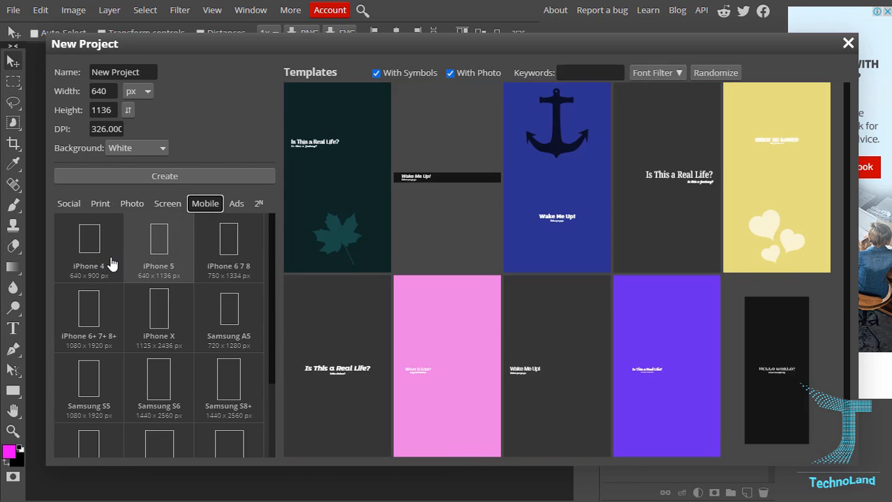
pyautogui.click(109, 261)
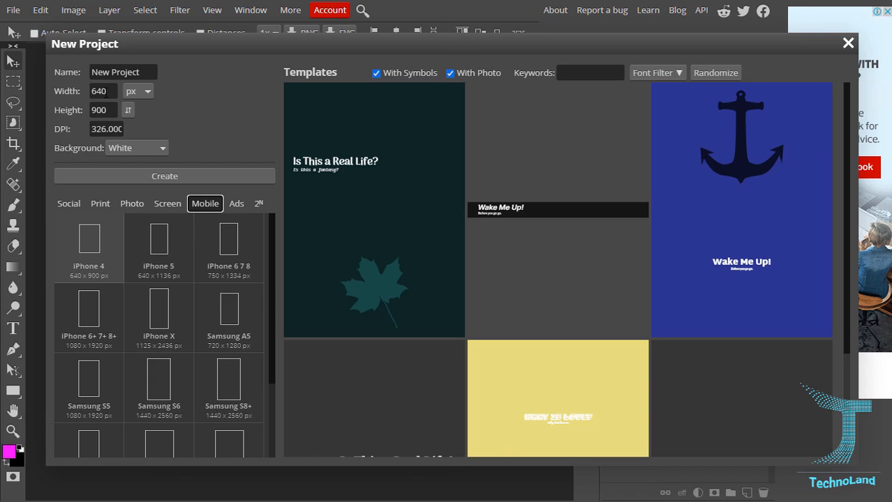
# Try entering a custom width for the new project, check the available units, and undo the entry
pyautogui.doubleClick(98, 91)
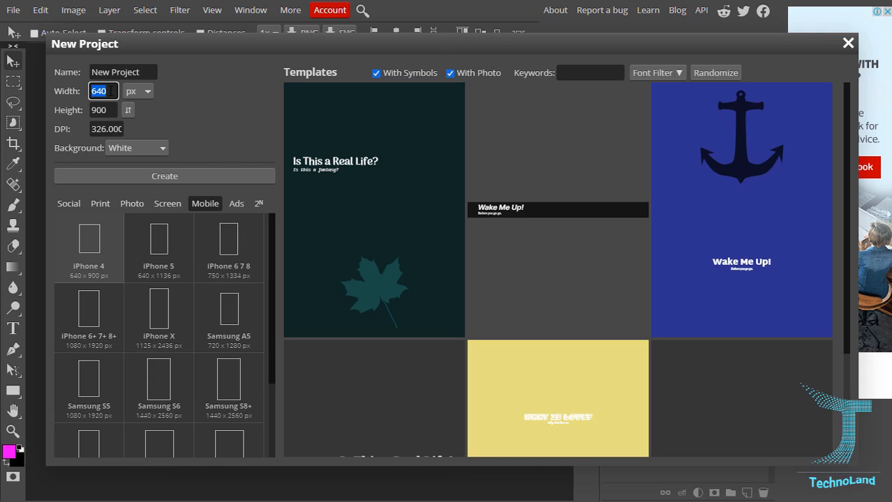
pyautogui.press('BackSpace')
pyautogui.write('1')
pyautogui.click(146, 94)
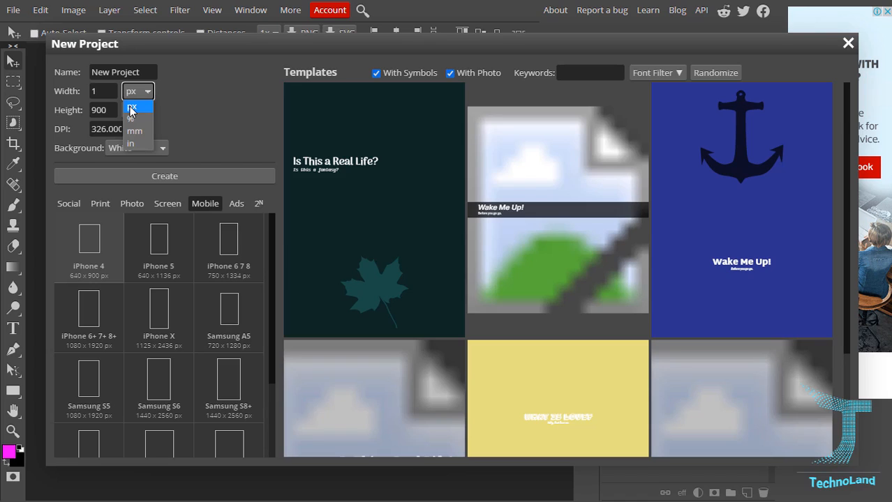
pyautogui.click(105, 91)
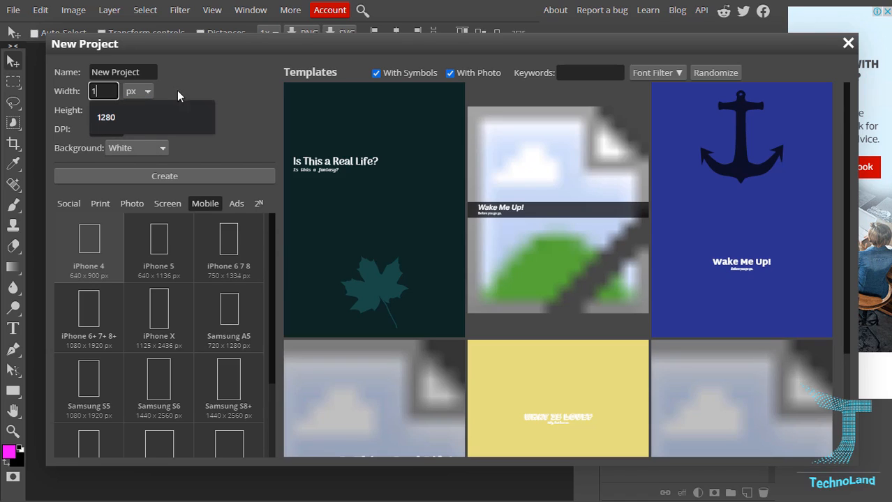
pyautogui.hotkey('ctrl', 'z')
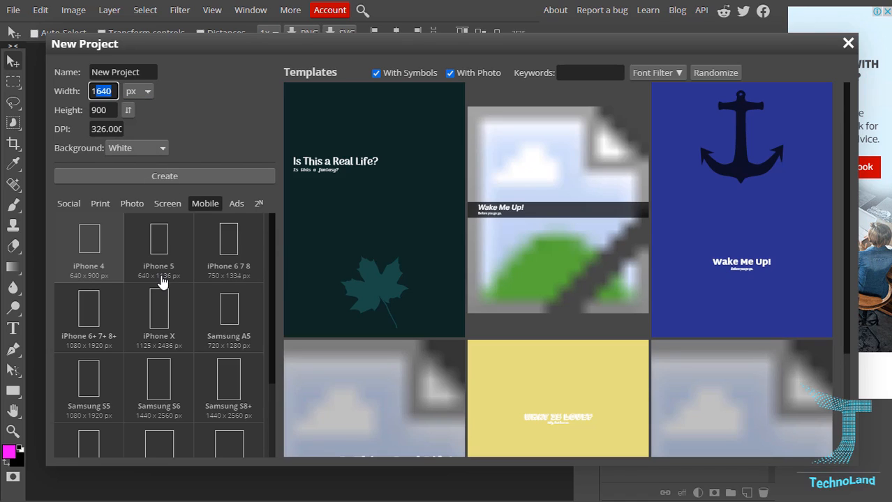
# Create the project from the yellow hearts template using the Social category's Insta Story preset, 1080 x 1920 px
pyautogui.click(70, 203)
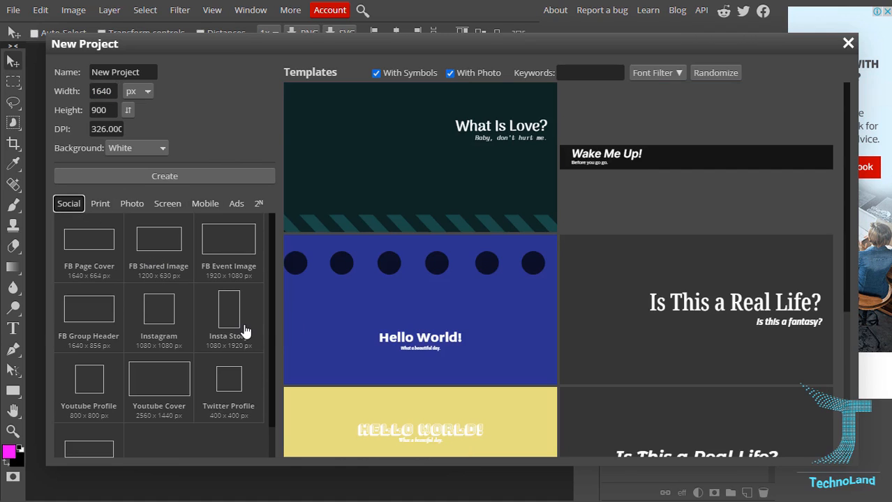
pyautogui.click(240, 325)
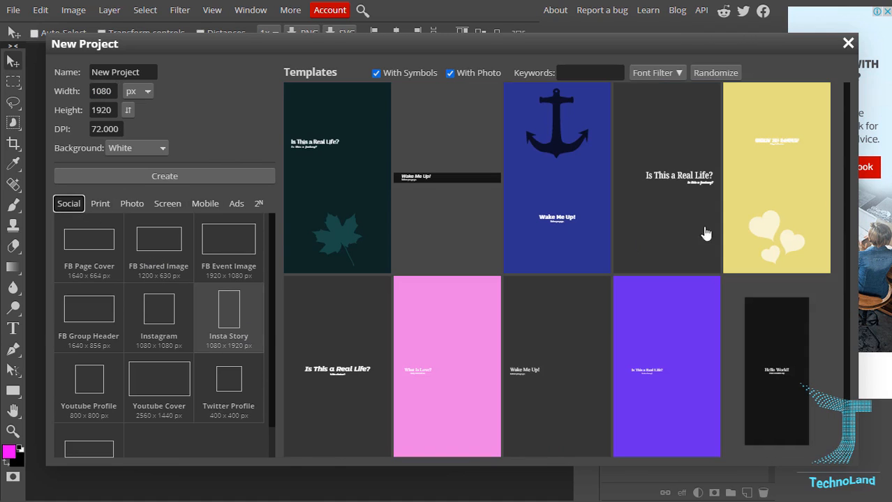
pyautogui.click(757, 209)
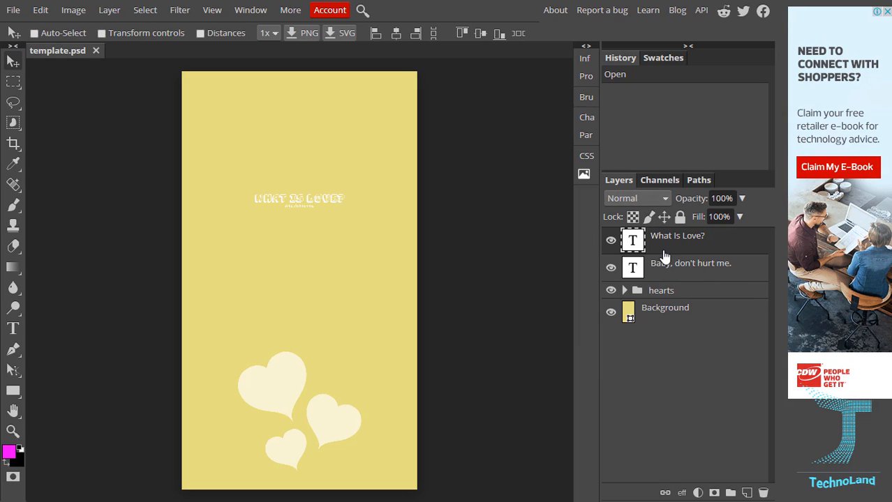
# Delete the "What Is Love?" and "Baby, don't hurt me." text layers
pyautogui.press('Delete')
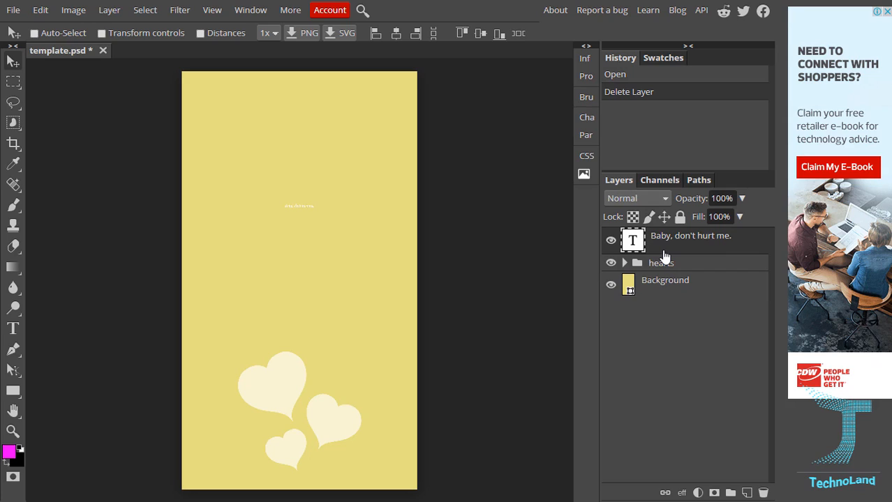
pyautogui.press('Delete')
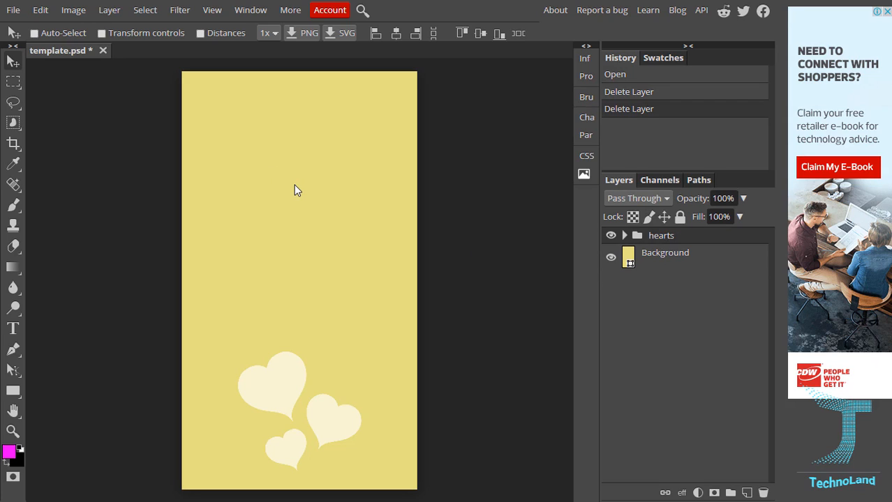
# Undo both text layer deletions and redo them
pyautogui.hotkey('ctrl', 'z')
pyautogui.hotkey('ctrl', 'z')
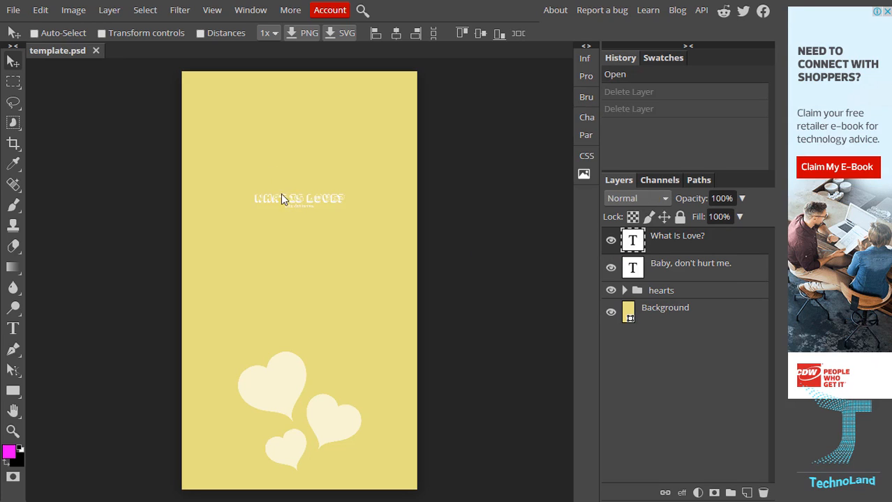
pyautogui.hotkey('ctrl', 'shift', 'z')
pyautogui.hotkey('ctrl', 'shift', 'z')
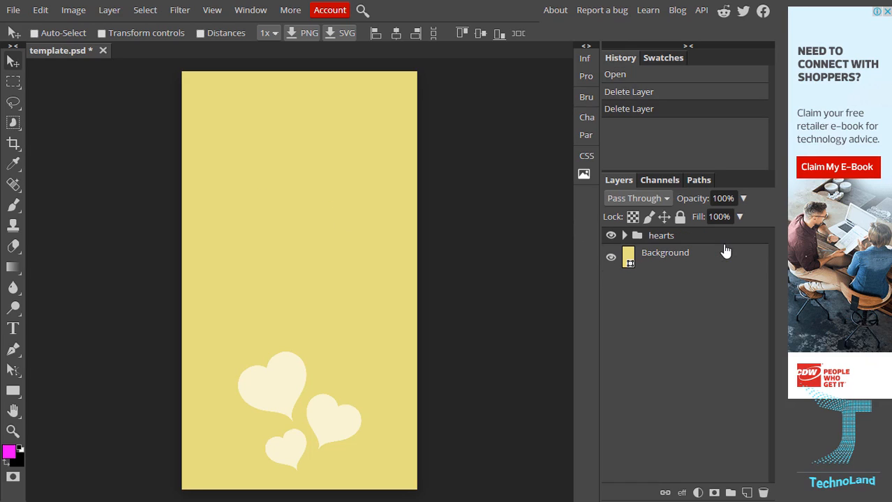
# Create a wide text box across the upper part of the canvas and set its font size to 150 px
pyautogui.click(14, 329)
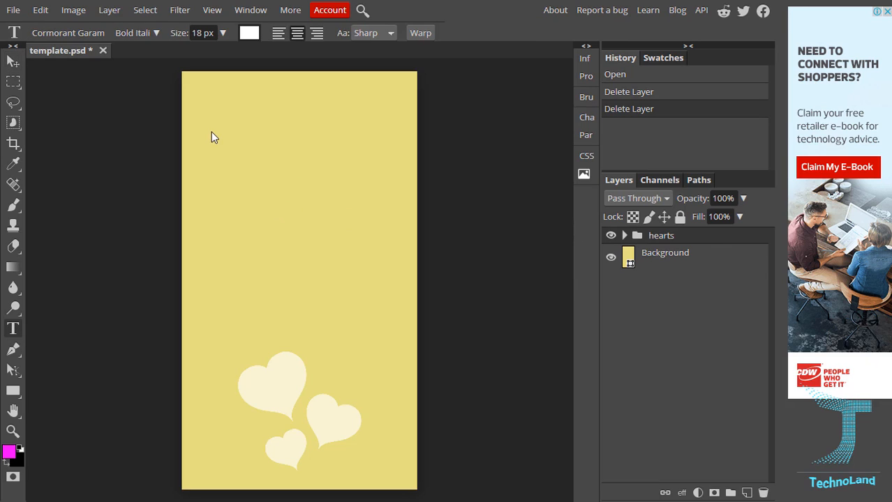
pyautogui.moveTo(203, 131); pyautogui.dragTo(400, 224)
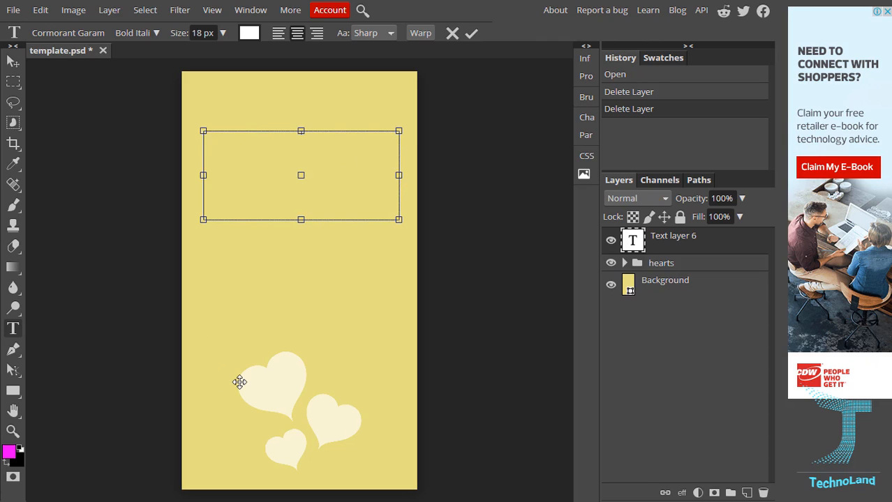
pyautogui.hotkey('ctrl', 'v')
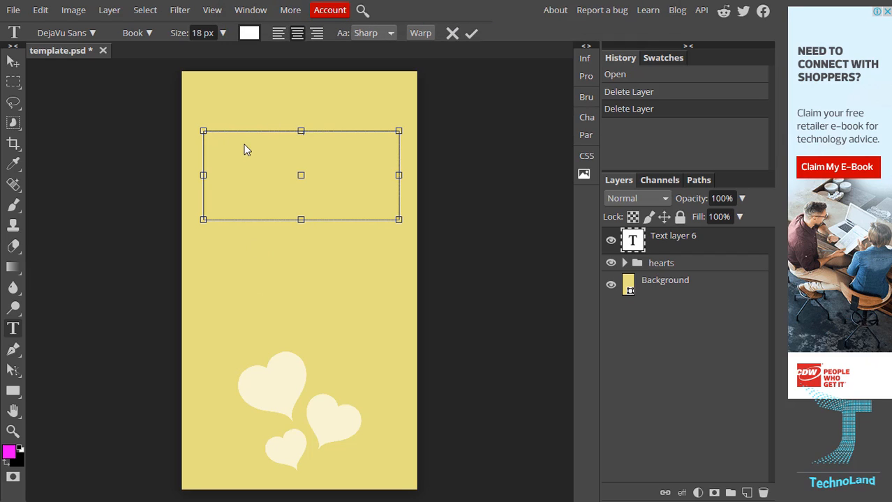
pyautogui.write('py')
pyautogui.hotkey('ctrl', 'a')
pyautogui.press('BackSpace')
pyautogui.click(223, 33)
pyautogui.moveTo(199, 55); pyautogui.dragTo(234, 55)
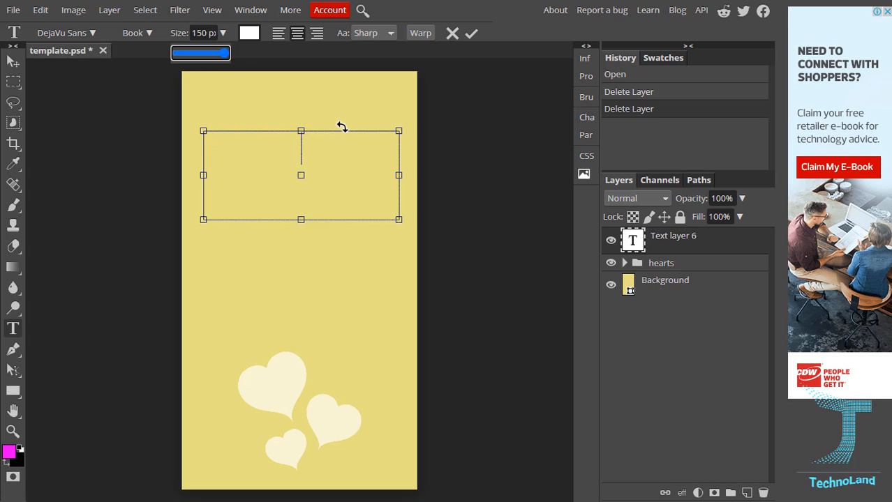
pyautogui.click(293, 156)
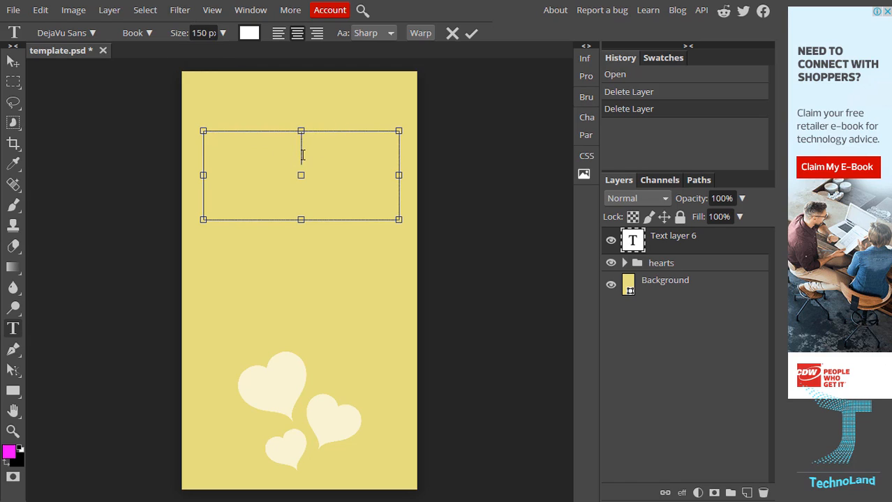
# Enter the Persian text "دلم برات" on the first line and "تنگ شده" on the second line
pyautogui.write('دلم بر')
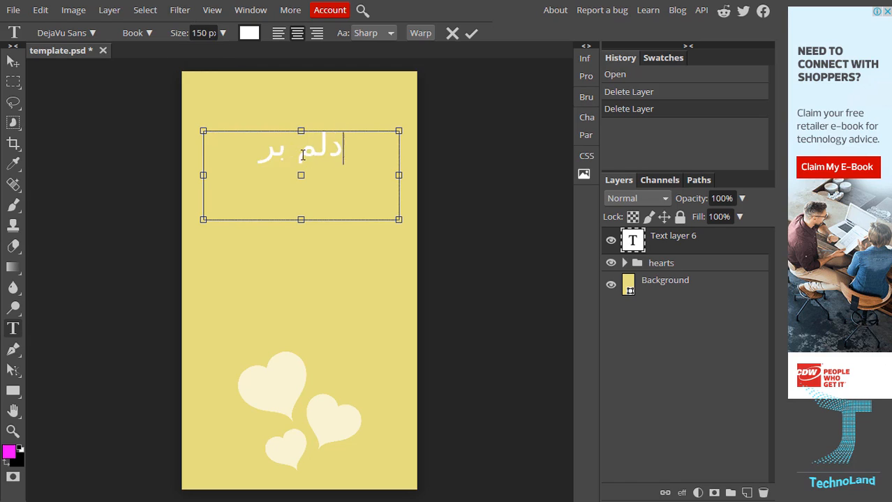
pyautogui.write('ات تنگ')
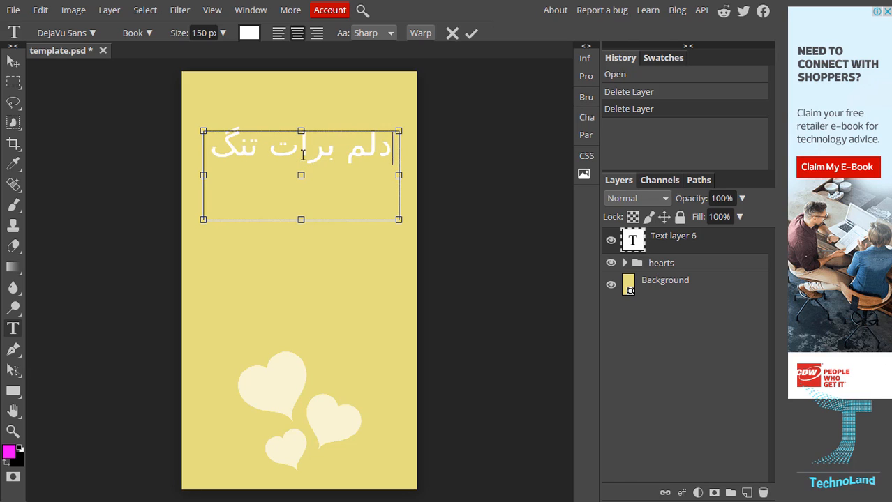
pyautogui.press('BackSpace')
pyautogui.press('BackSpace')
pyautogui.press('BackSpace')
pyautogui.press('BackSpace')
pyautogui.press('Return')
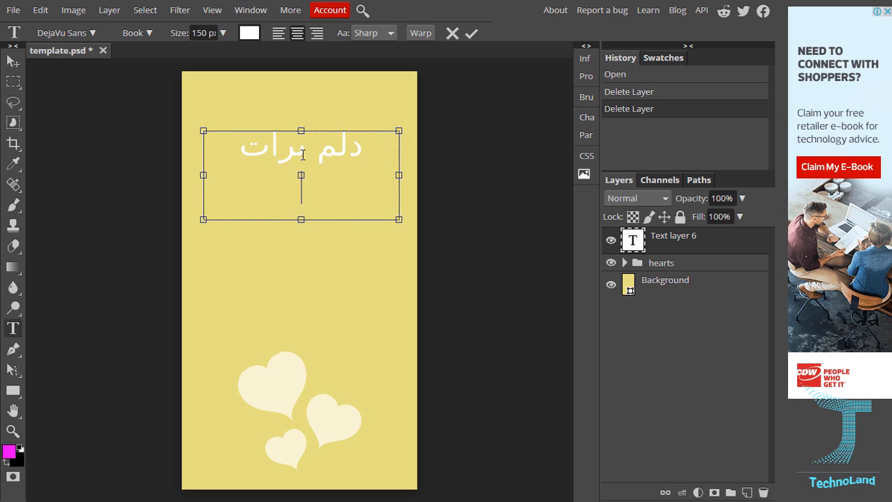
pyautogui.write('تنگ شده')
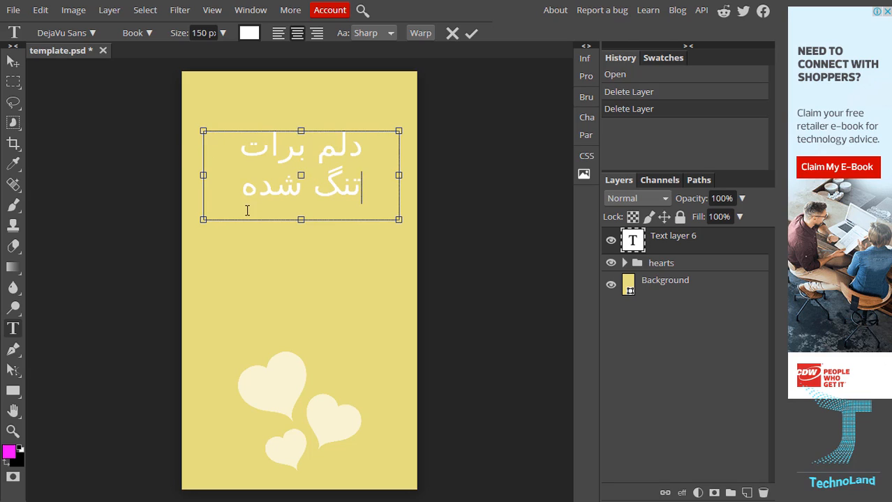
# Recolour the whole Persian text to the muted purple b46ead and commit the text layer
pyautogui.moveTo(241, 194); pyautogui.dragTo(359, 137)
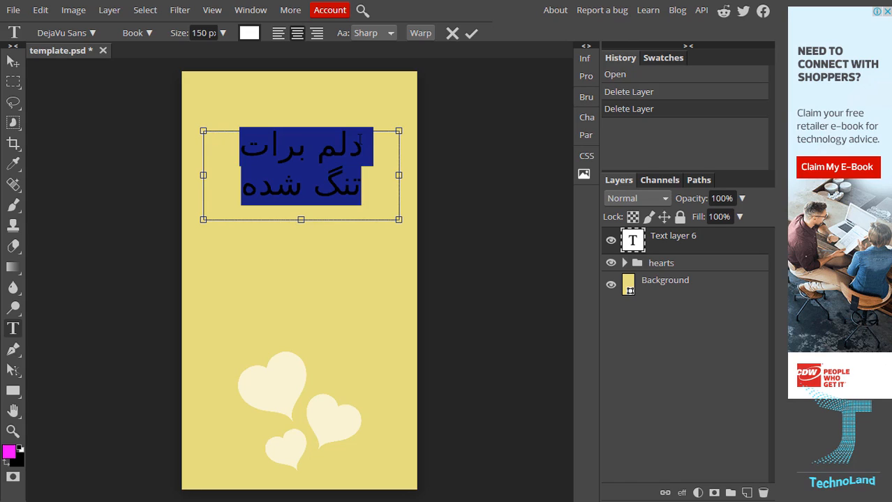
pyautogui.click(249, 33)
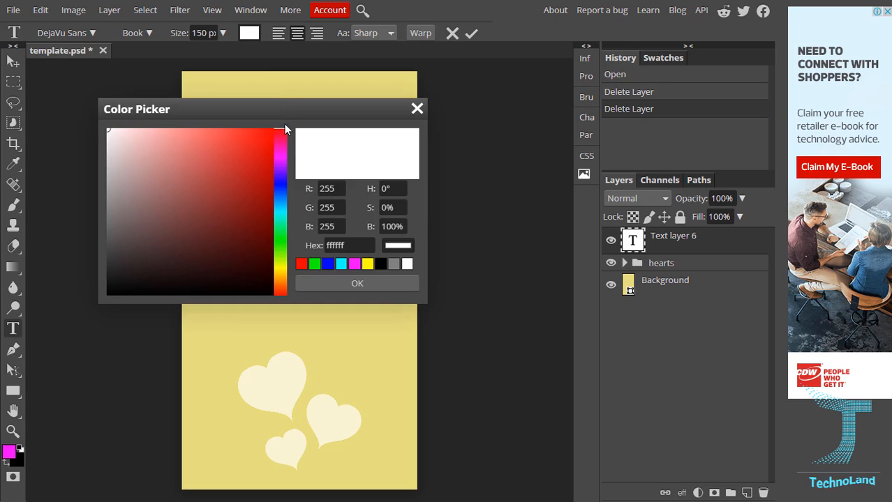
pyautogui.click(278, 153)
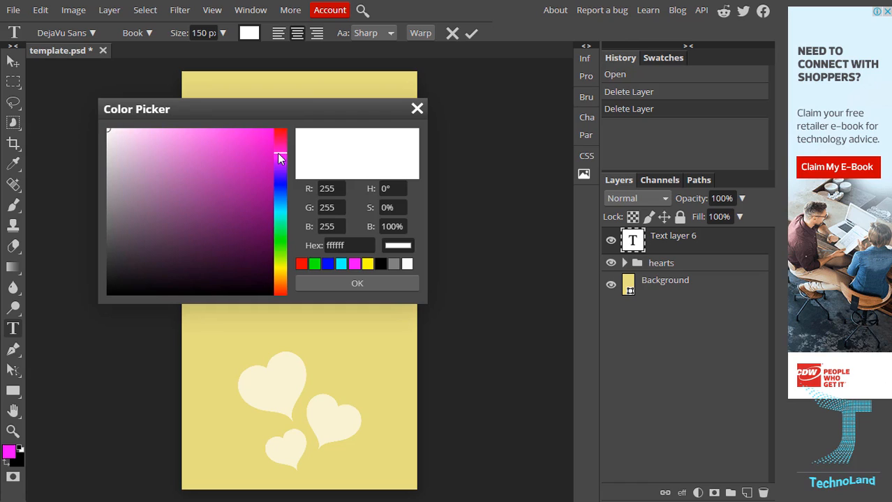
pyautogui.click(254, 148)
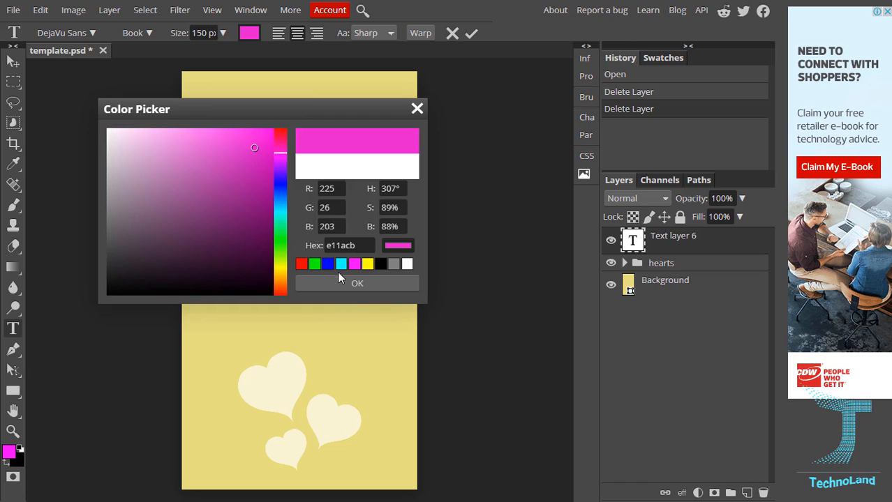
pyautogui.click(234, 204)
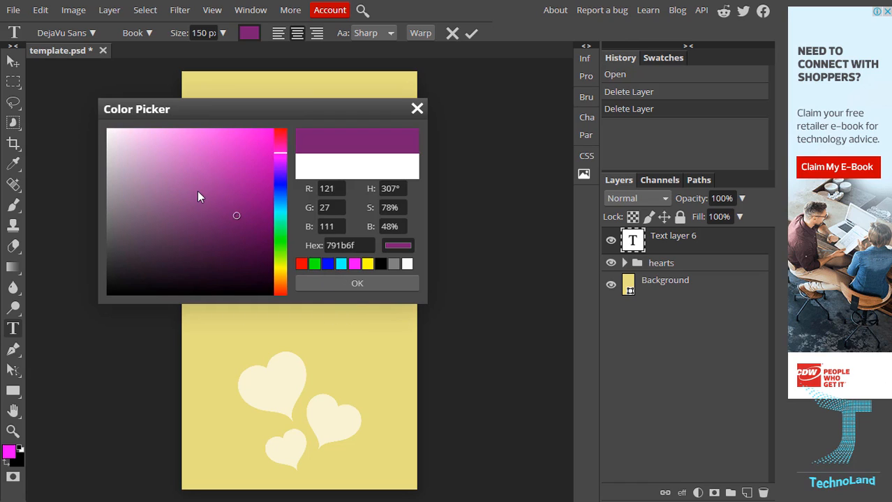
pyautogui.moveTo(197, 192); pyautogui.dragTo(171, 177)
pyautogui.click(312, 284)
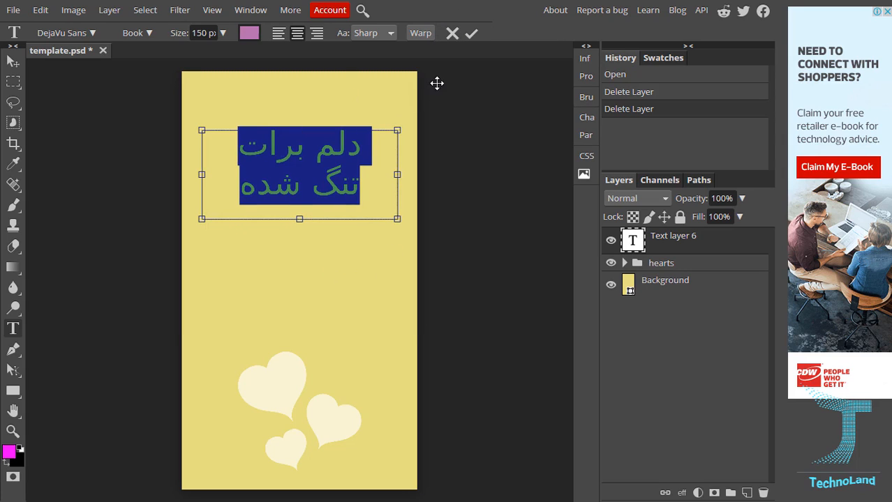
pyautogui.click(471, 33)
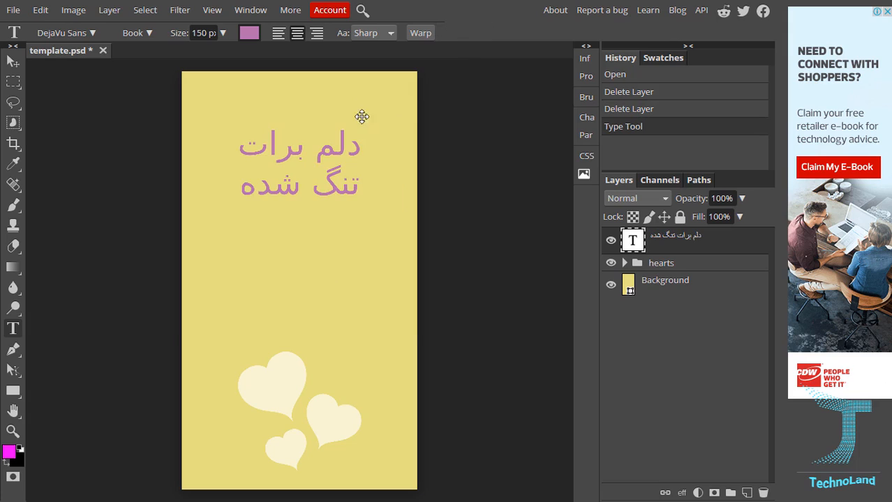
# Try the Syne font on the whole Persian text
pyautogui.click(324, 152)
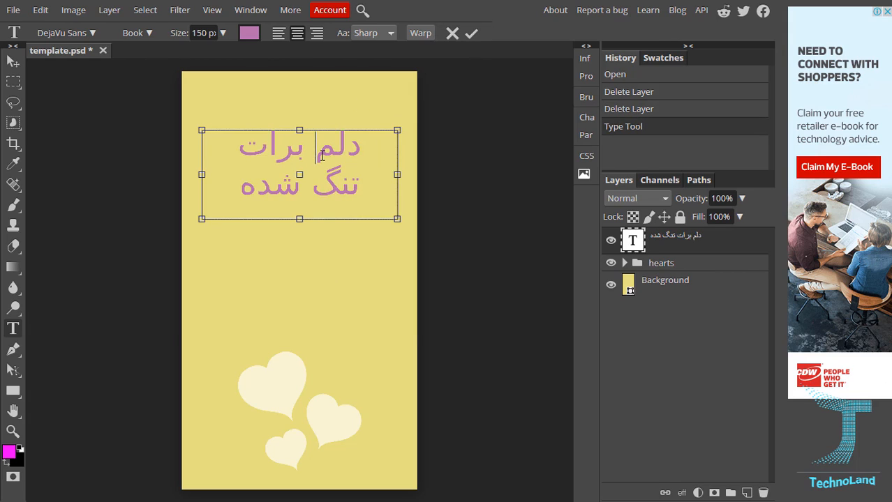
pyautogui.hotkey('ctrl', 'a')
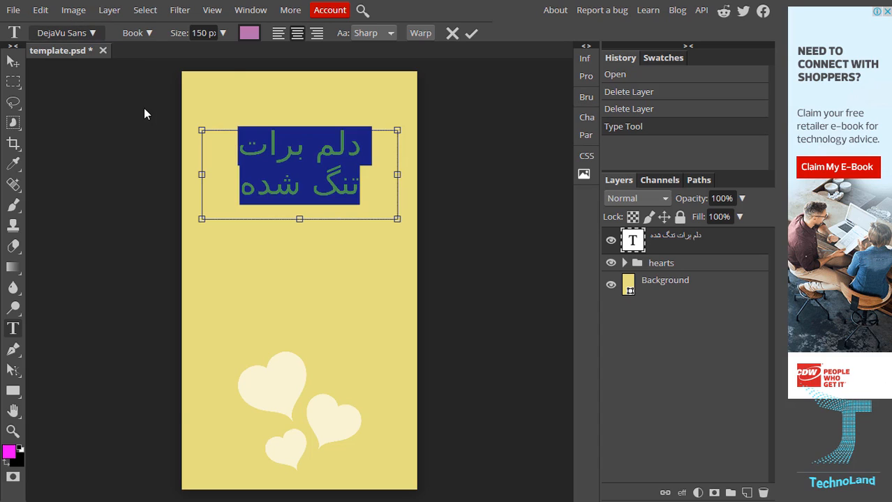
pyautogui.click(67, 33)
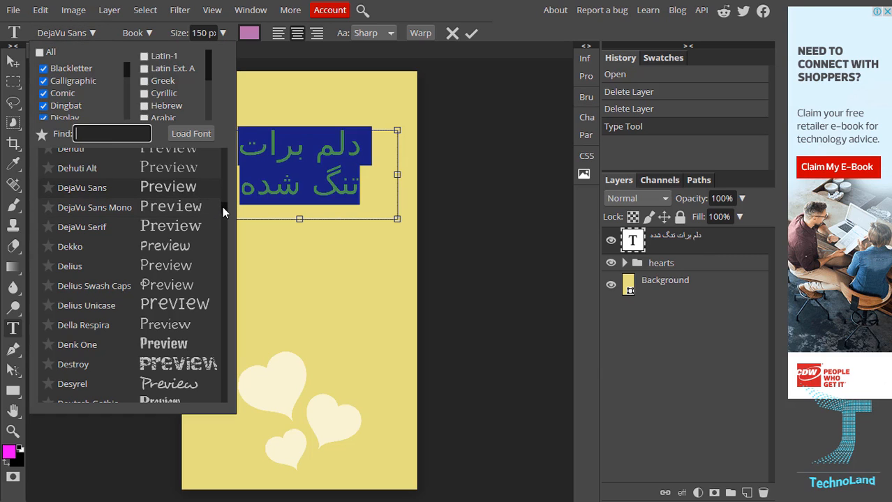
pyautogui.moveTo(223, 212); pyautogui.dragTo(222, 334)
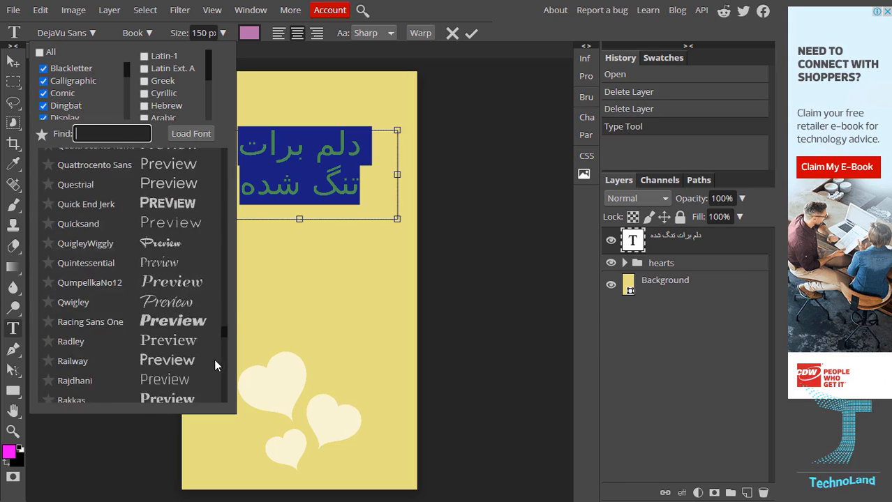
pyautogui.scroll(-15, 214, 366)
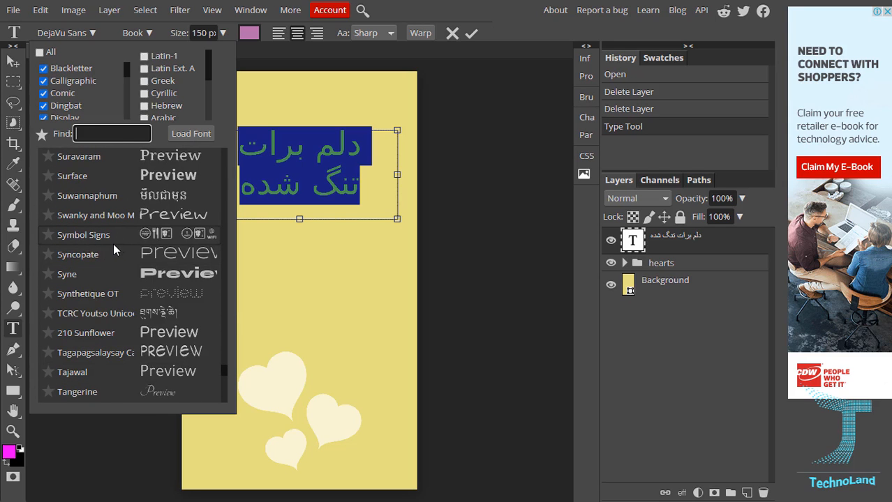
pyautogui.click(125, 274)
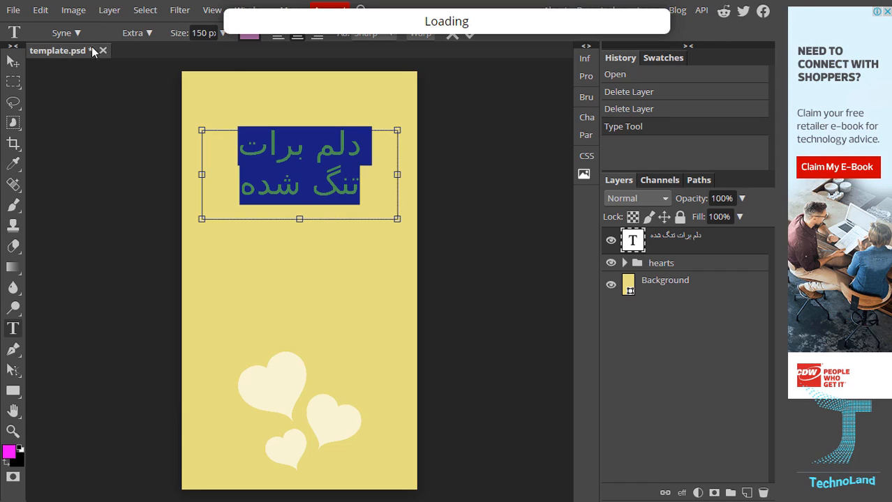
# Check the option for loading a custom font, cancel the file selection, and undo the Syne font change
pyautogui.click(76, 33)
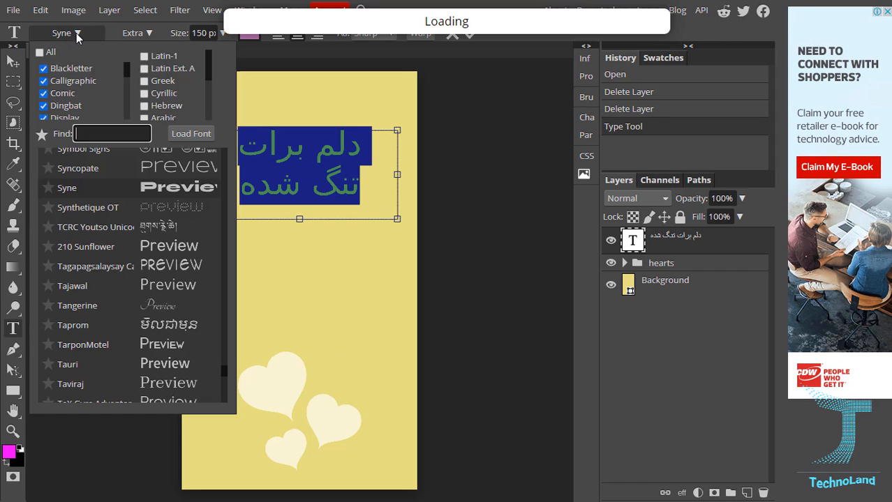
pyautogui.click(185, 134)
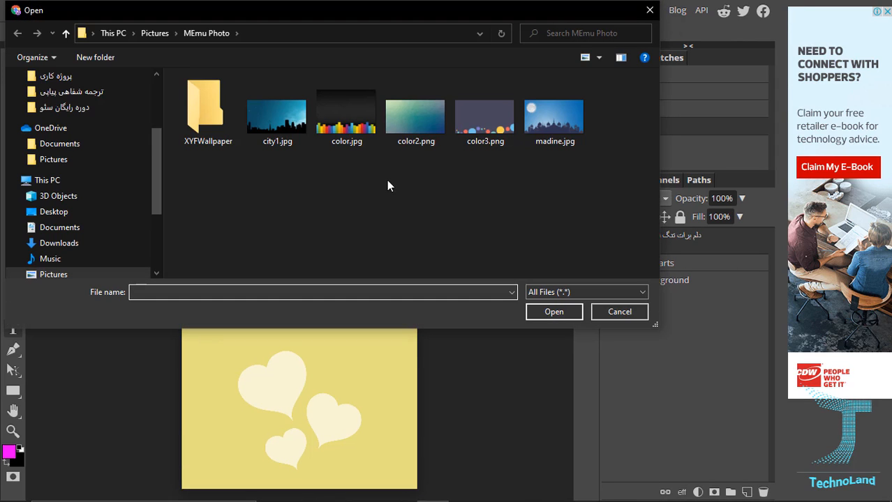
pyautogui.scroll(-3, 155, 203)
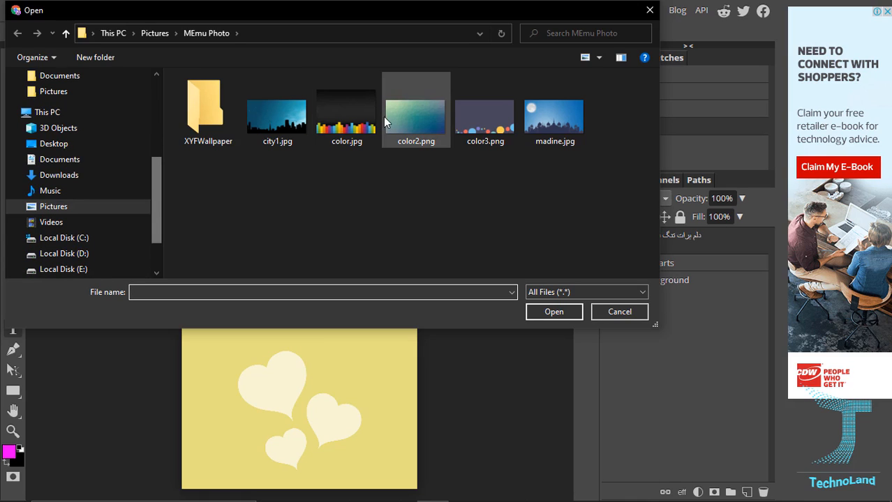
pyautogui.click(649, 11)
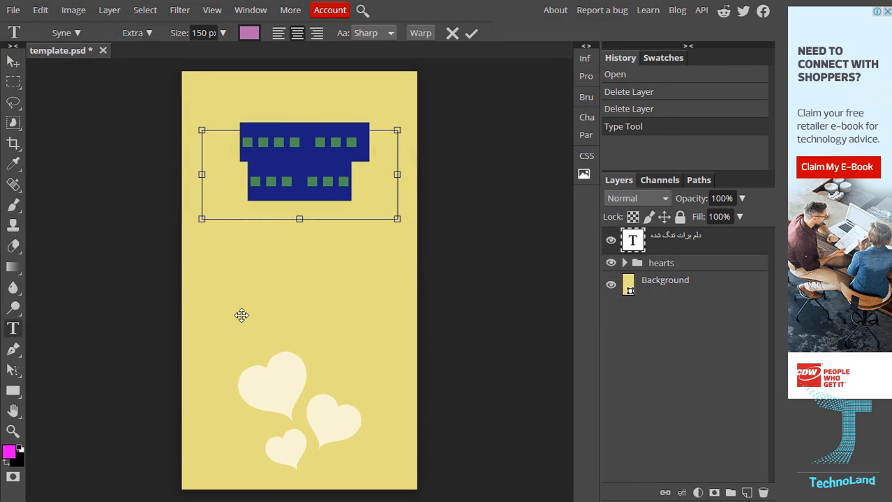
pyautogui.hotkey('ctrl', 'z')
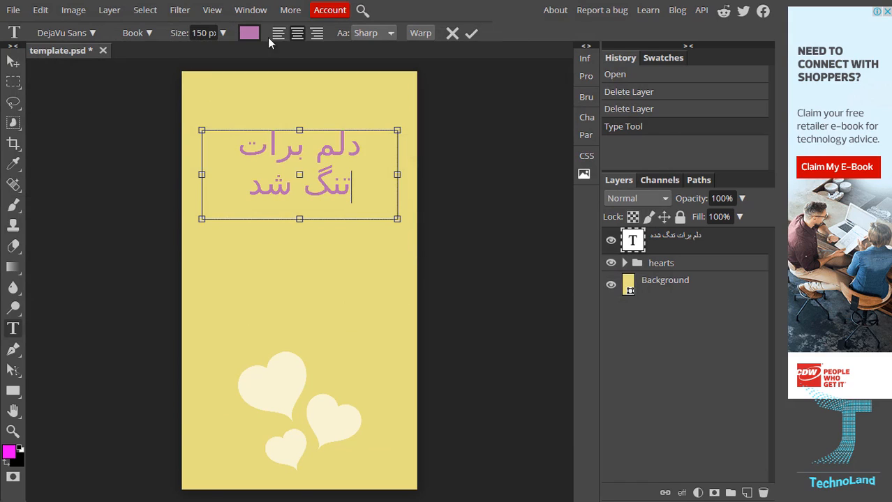
# Retype the last word of the Persian text as "شد" and check the text colour without changing it
pyautogui.press('BackSpace')
pyautogui.press('BackSpace')
pyautogui.press('BackSpace')
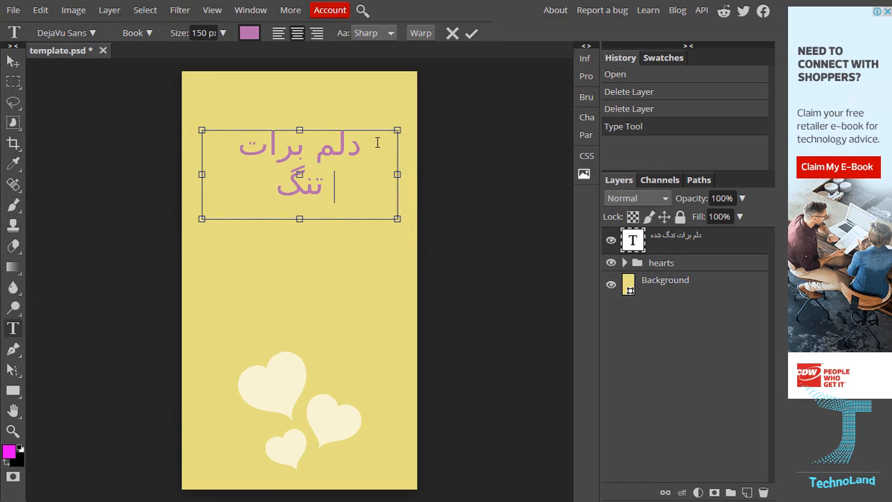
pyautogui.write('شد')
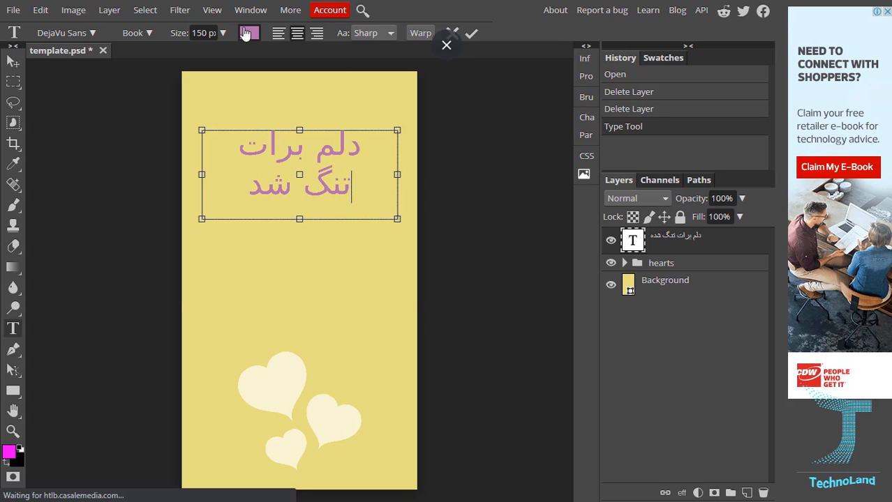
pyautogui.click(250, 33)
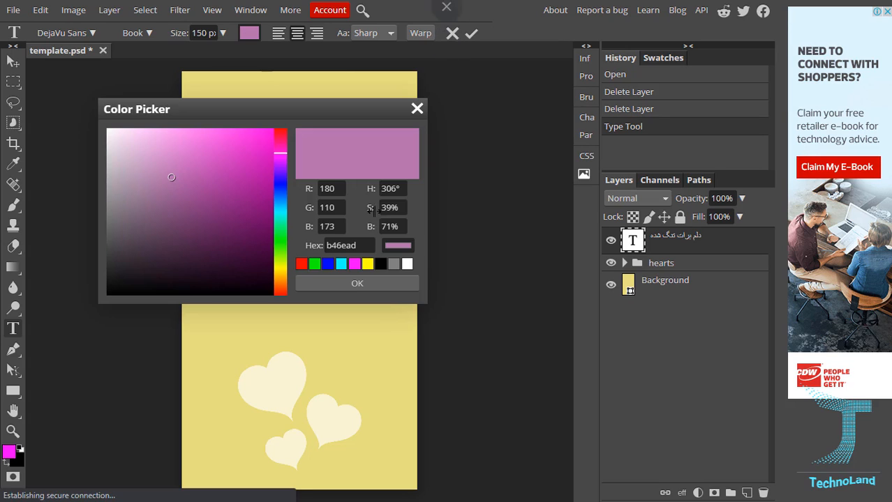
pyautogui.click(417, 110)
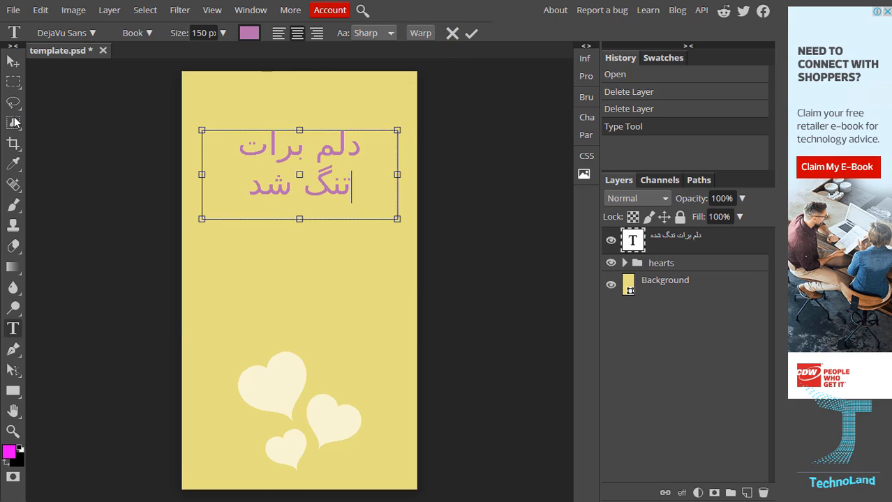
# Sample the large heart's cream and the yellow background behind the text as the foreground colour with the Eyedropper
pyautogui.click(12, 165)
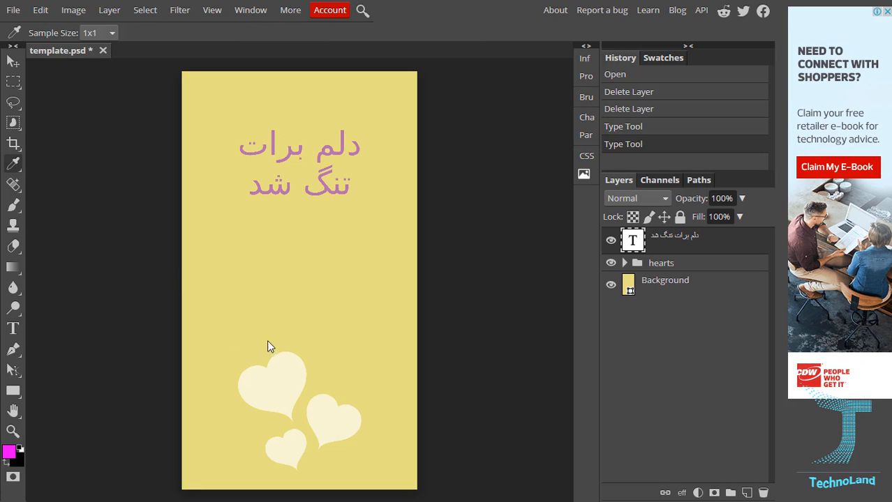
pyautogui.click(274, 381)
pyautogui.click(277, 149)
pyautogui.click(9, 331)
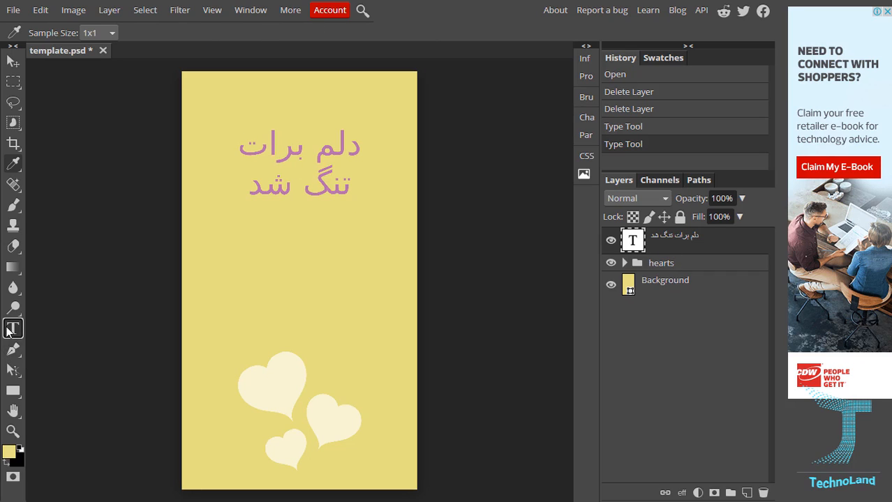
# Try to apply the large heart's cream colour to the Persian text without selecting its characters
pyautogui.click(278, 150)
pyautogui.click(244, 39)
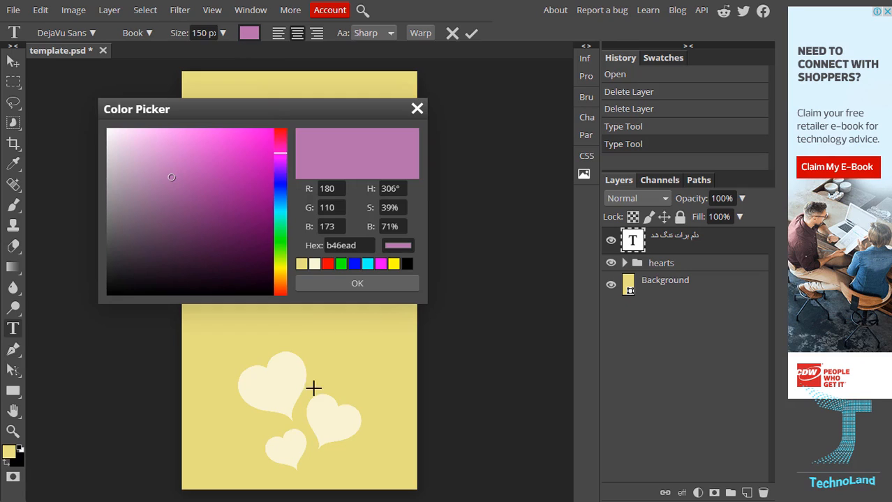
pyautogui.click(286, 376)
pyautogui.click(360, 283)
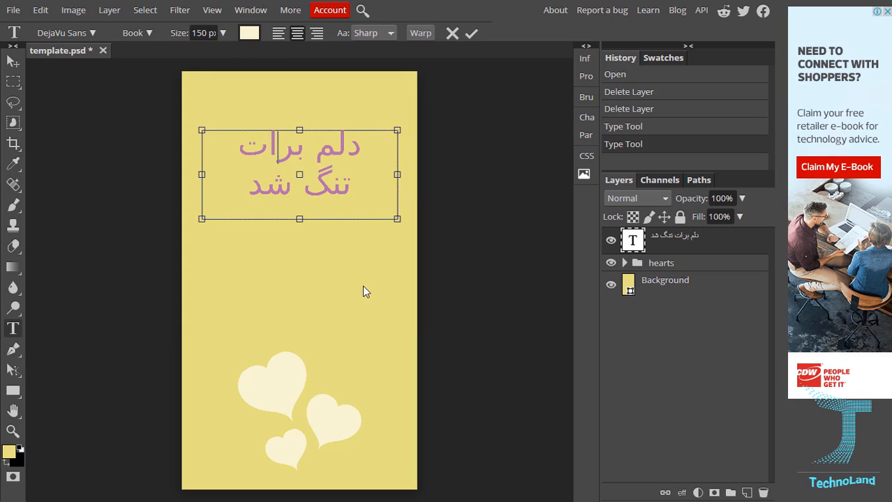
# Recolour the whole Persian text to the cream f7f5d4 sampled from the large heart and commit the text layer
pyautogui.hotkey('ctrl', 'a')
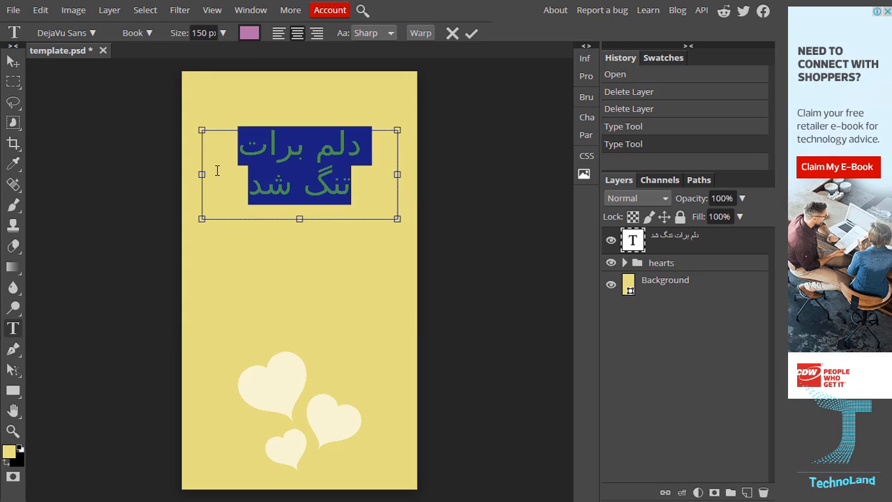
pyautogui.click(251, 34)
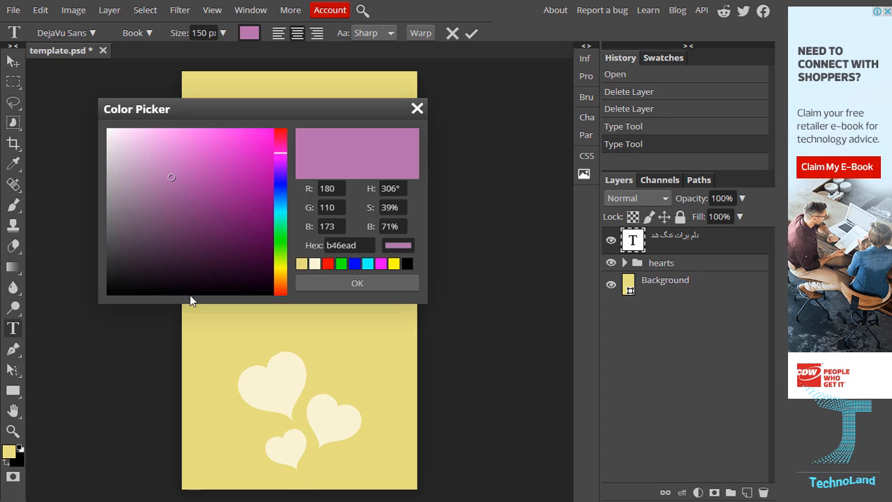
pyautogui.click(269, 378)
pyautogui.click(397, 282)
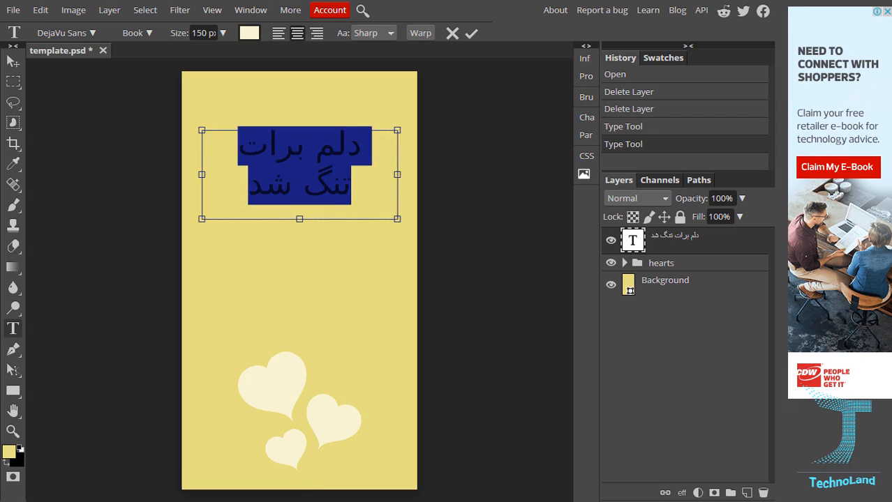
pyautogui.click(239, 194)
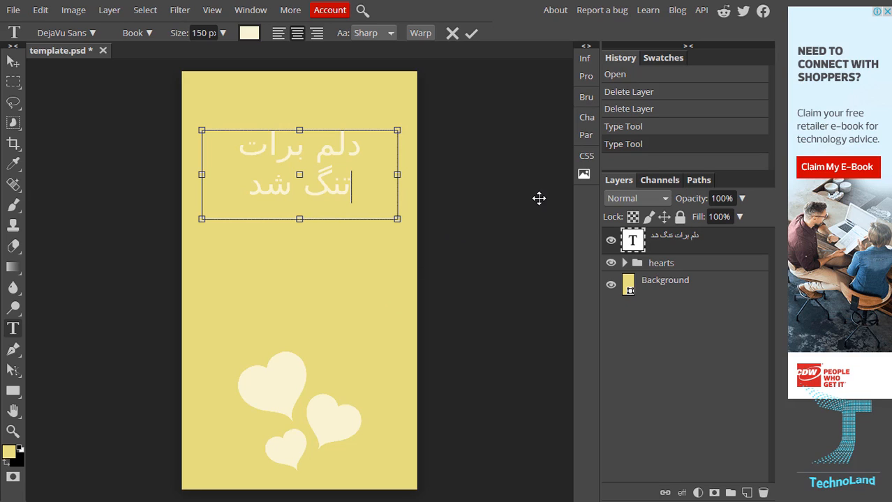
pyautogui.click(471, 35)
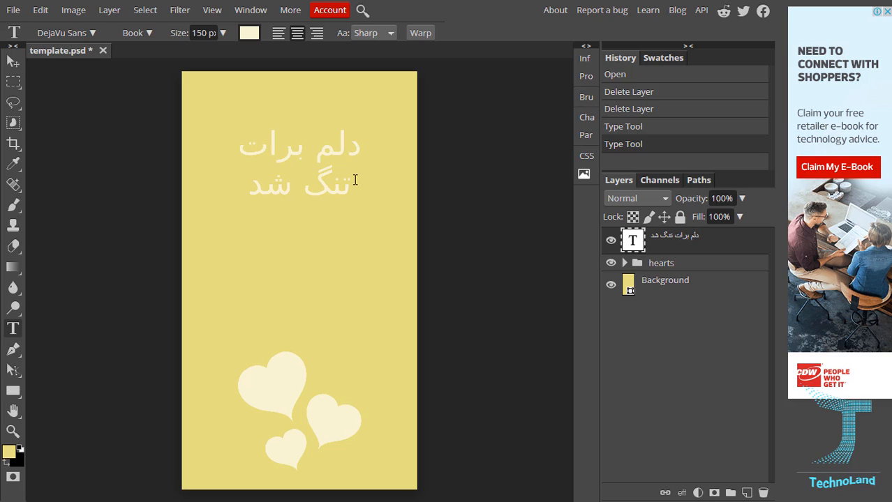
# Look over the account login and premium plan options, closing the dialog without logging in
pyautogui.click(317, 15)
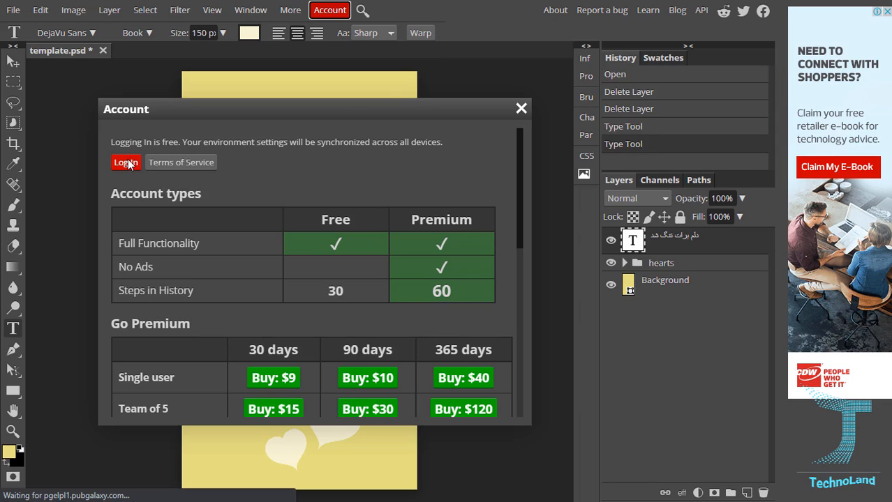
pyautogui.click(521, 110)
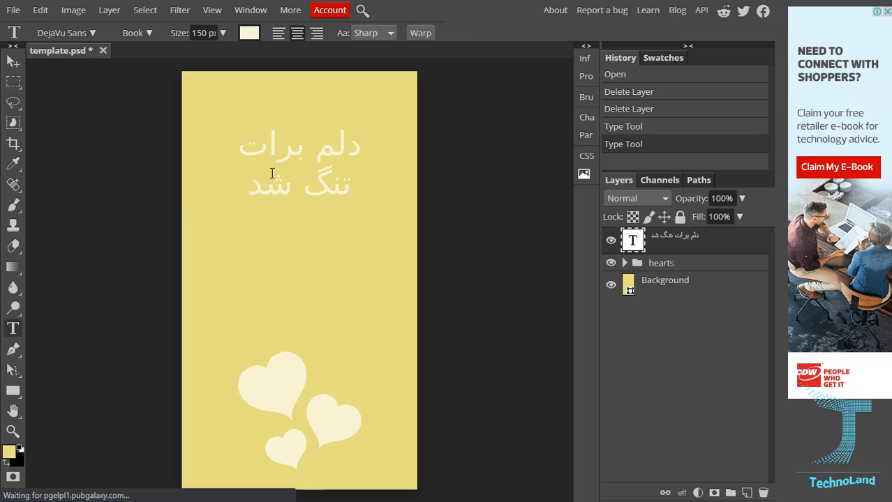
pyautogui.click(249, 185)
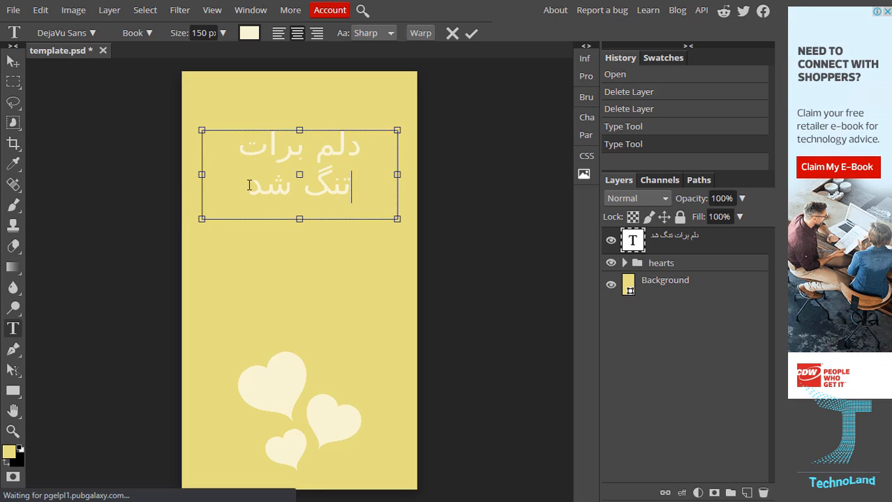
pyautogui.press('Return')
pyautogui.press('Return')
pyautogui.press('BackSpace')
pyautogui.press('BackSpace')
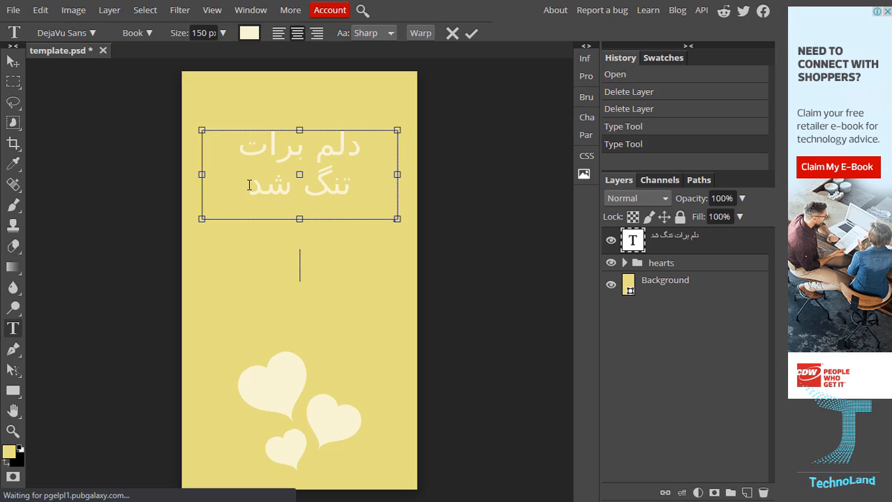
pyautogui.click(249, 35)
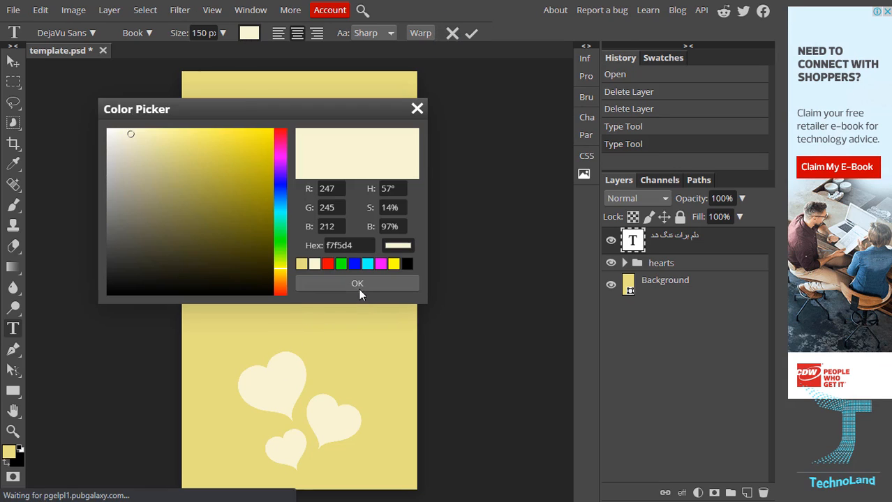
pyautogui.click(358, 286)
pyautogui.press('BackSpace')
pyautogui.press('BackSpace')
pyautogui.press('BackSpace')
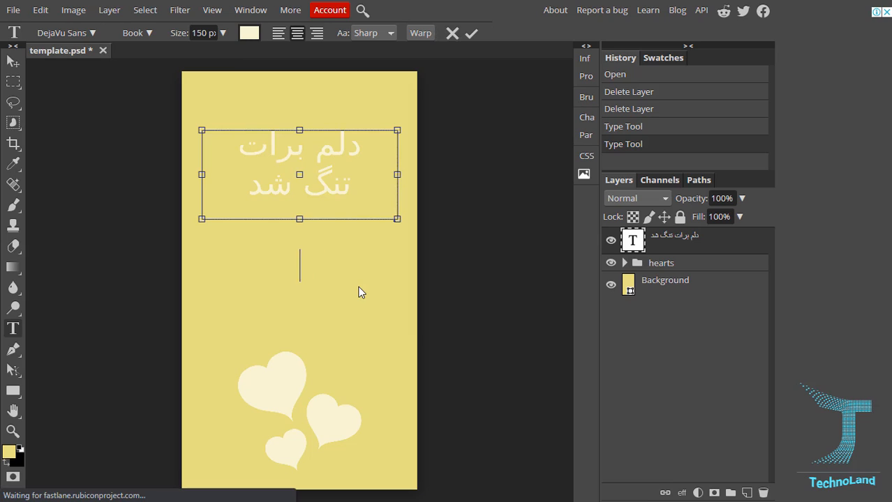
pyautogui.press('Return')
pyautogui.press('BackSpace')
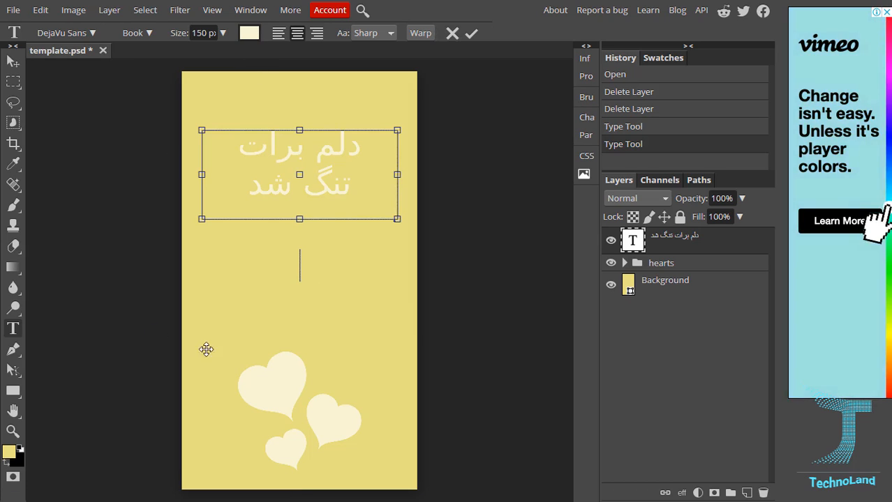
pyautogui.press('BackSpace')
pyautogui.press('BackSpace')
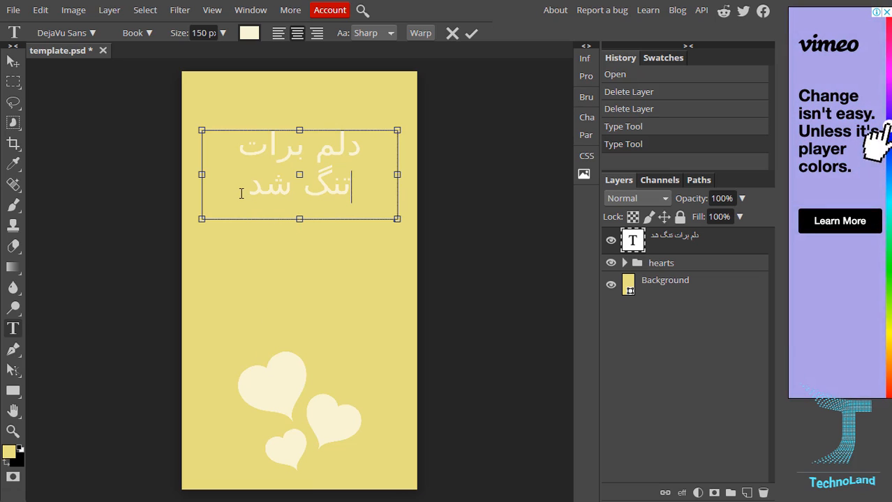
pyautogui.press('Return')
pyautogui.press('BackSpace')
pyautogui.press('BackSpace')
pyautogui.write('ب')
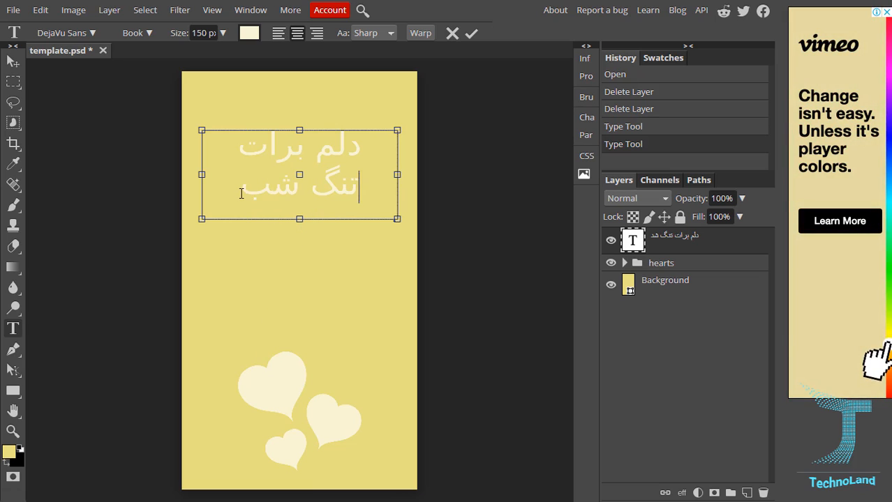
pyautogui.press('BackSpace')
# Replace the entire Persian text with "Telegram channel :"
pyautogui.hotkey('ctrl', 'a')
pyautogui.press('BackSpace')
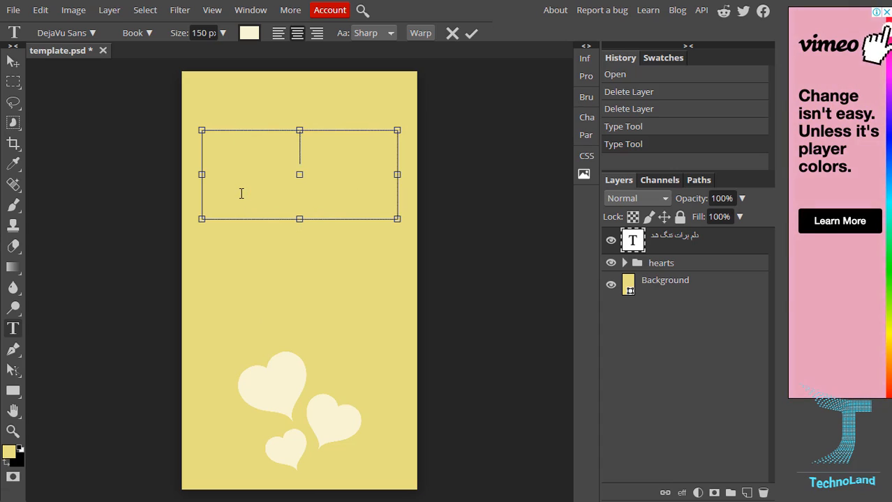
pyautogui.write('،')
pyautogui.press('BackSpace')
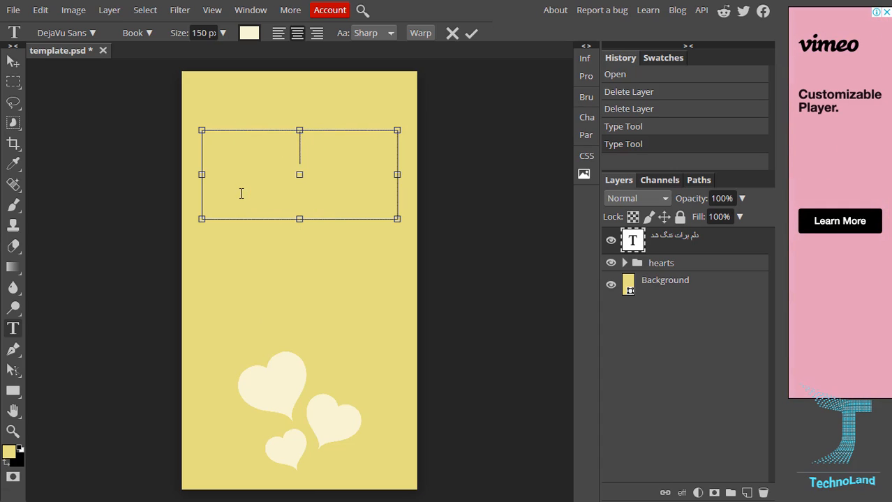
pyautogui.write('Tele')
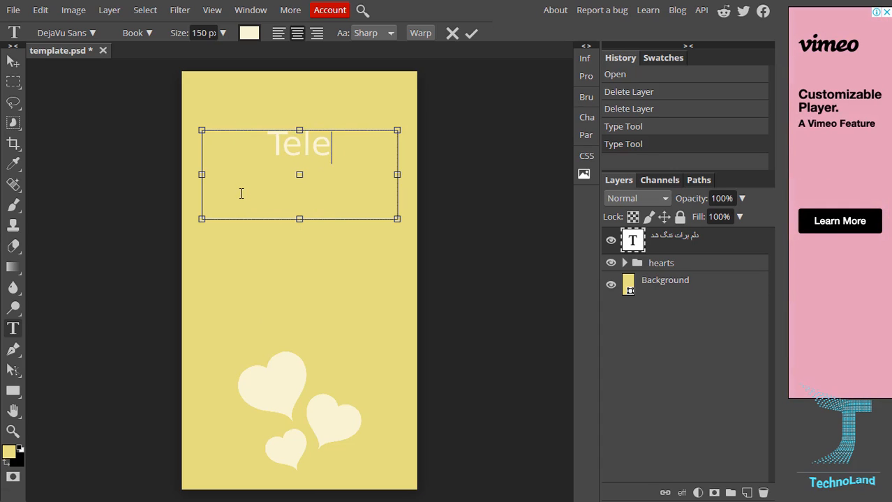
pyautogui.write('gram ch')
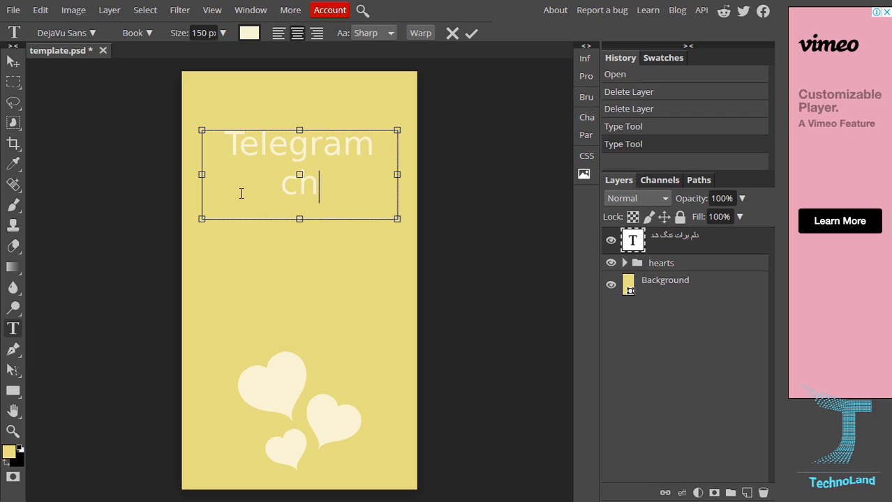
pyautogui.write('annel :')
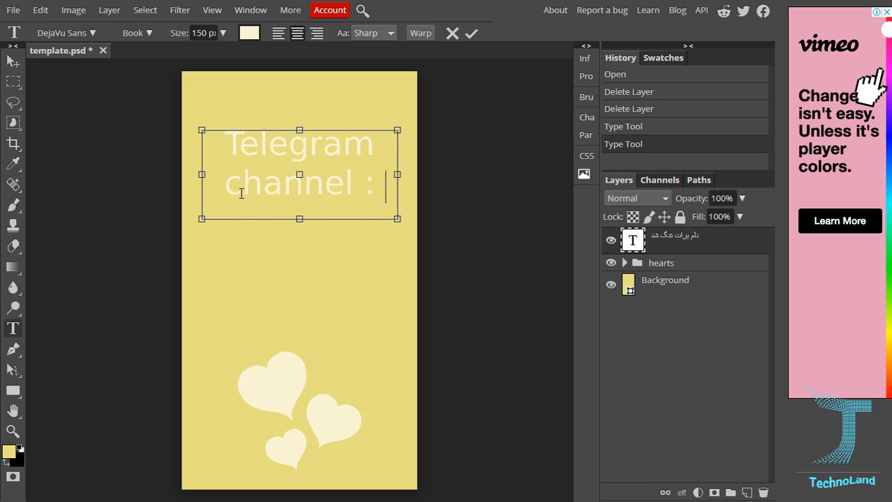
pyautogui.press('Return')
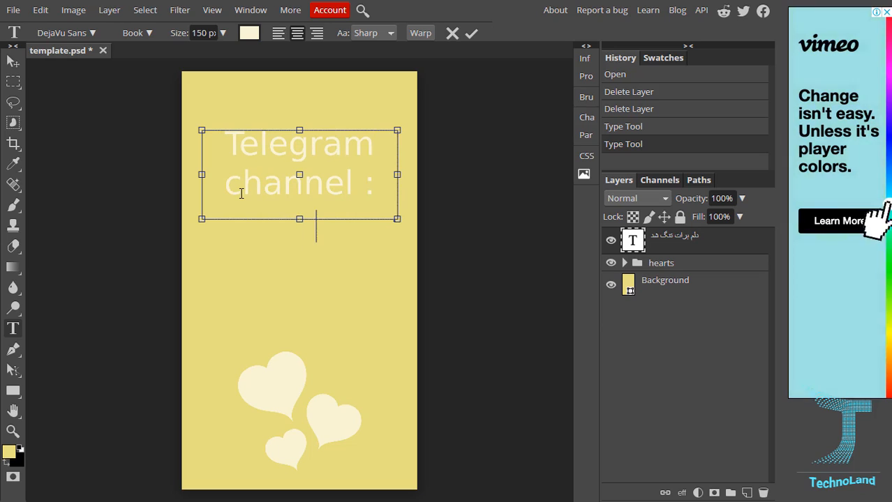
pyautogui.press('BackSpace')
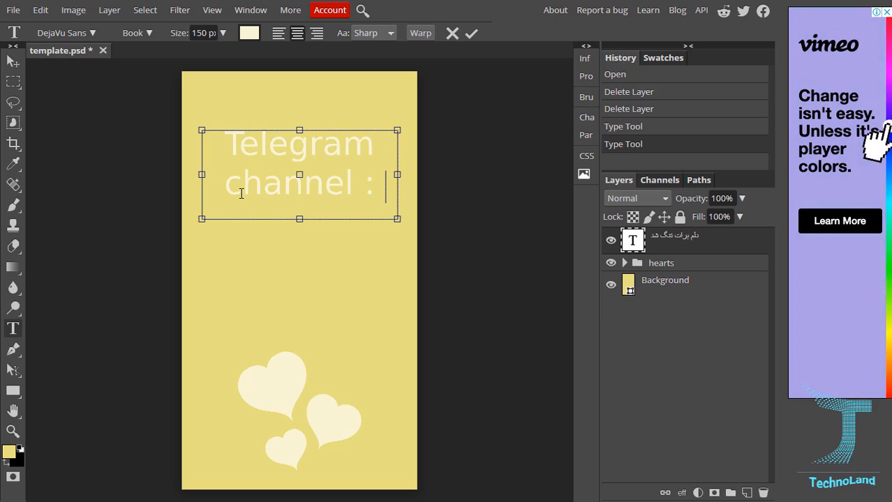
pyautogui.moveTo(298, 221); pyautogui.dragTo(304, 365)
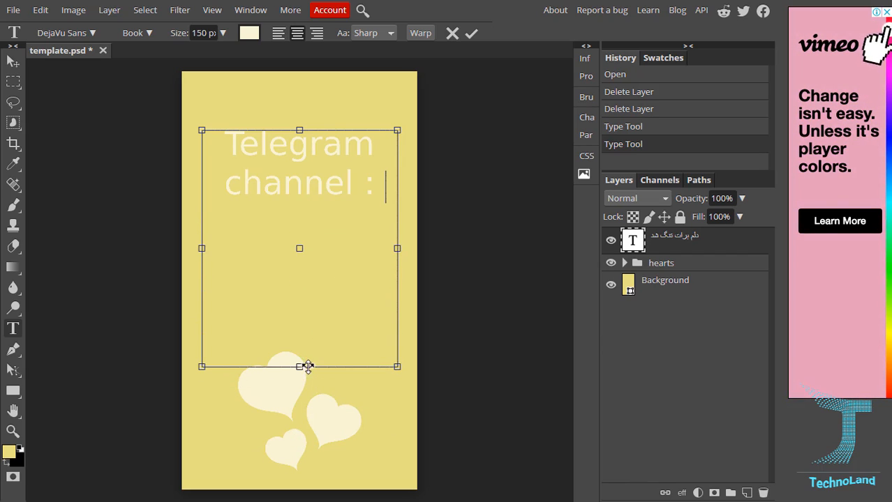
pyautogui.press('Return')
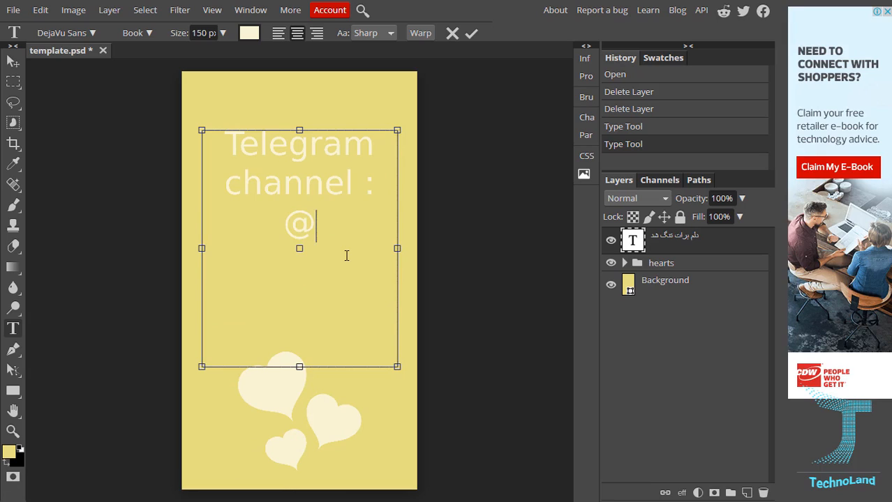
pyautogui.write('rebines')
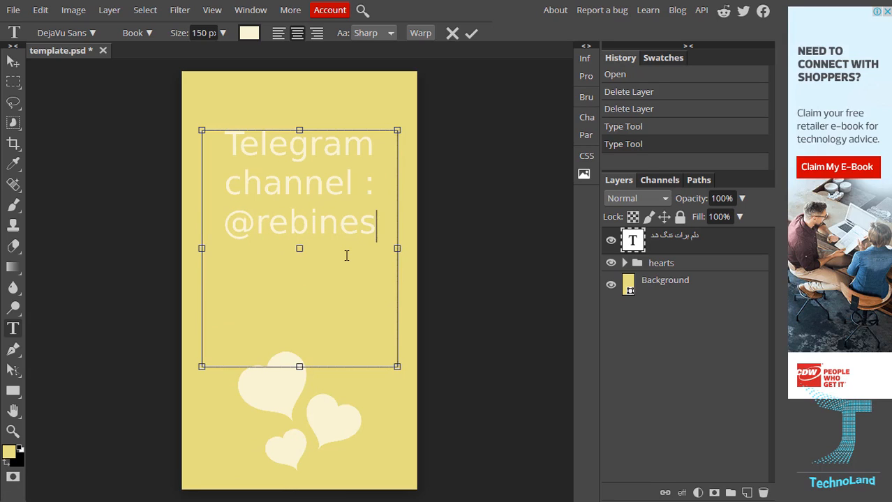
# Add the lines "Youtube:" and "TechnoLand" below the channel handle and commit the text layer
pyautogui.press('Return')
pyautogui.write('You')
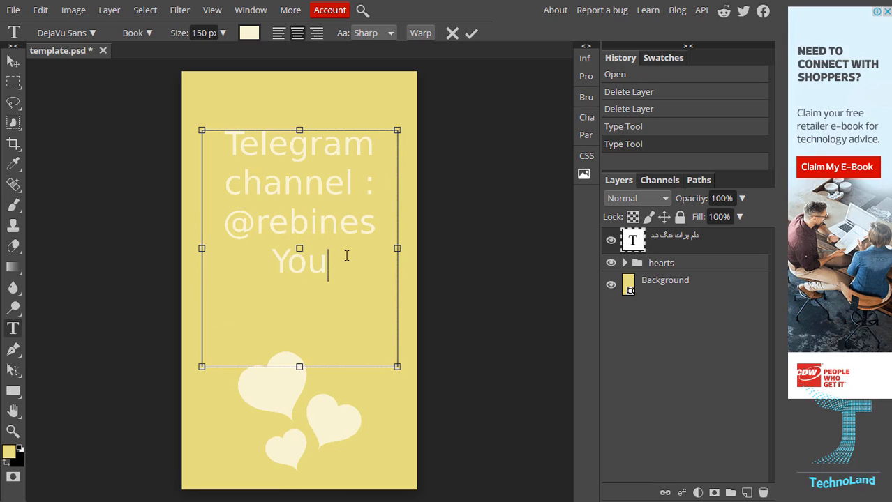
pyautogui.write('tube:')
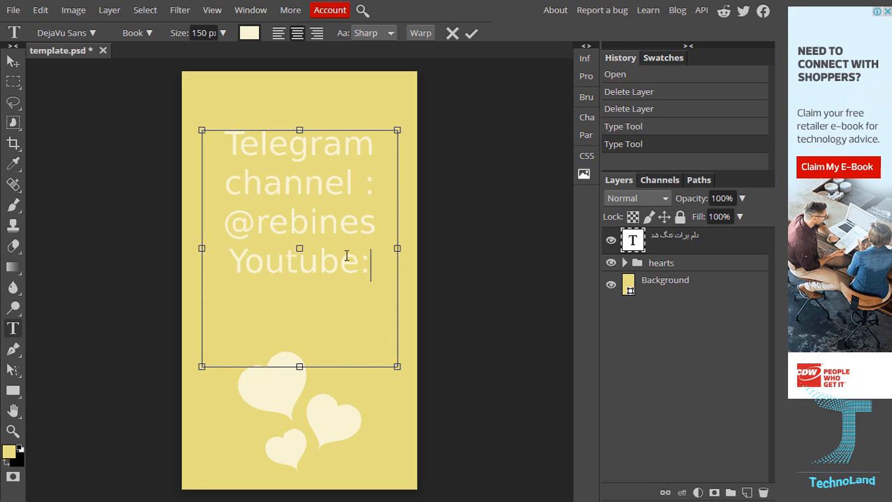
pyautogui.press('Return')
pyautogui.write('Techna')
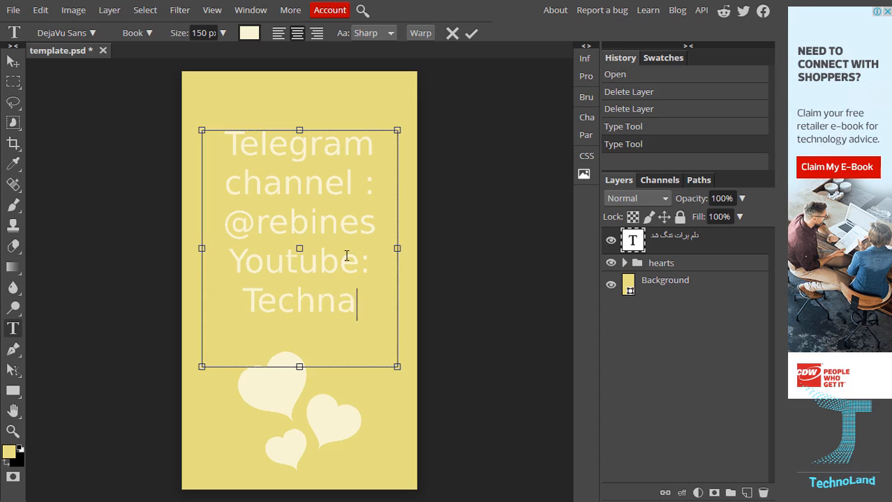
pyautogui.press('BackSpace')
pyautogui.write('oLand')
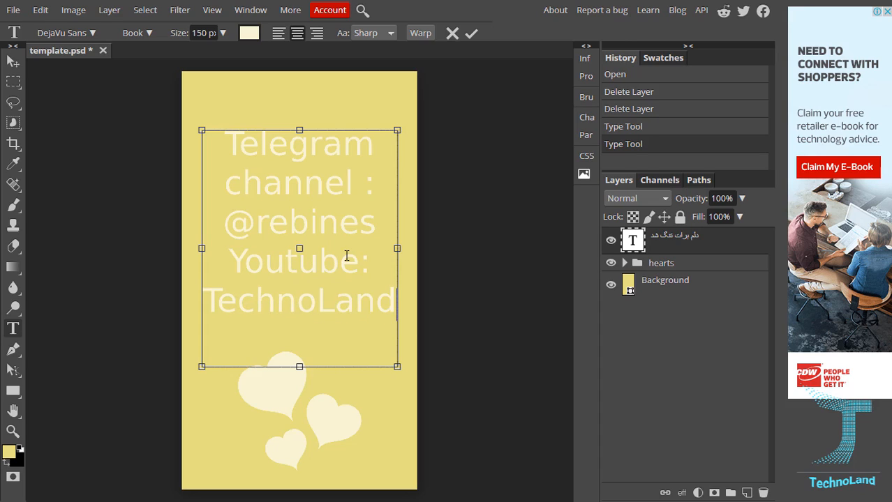
pyautogui.click(473, 32)
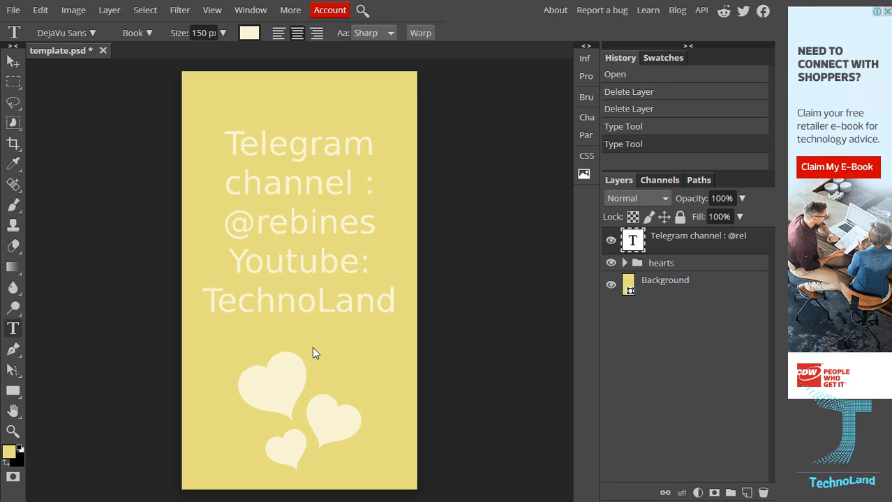
# Look over the available export formats and open the export settings for saving the design as a PNG
pyautogui.click(8, 15)
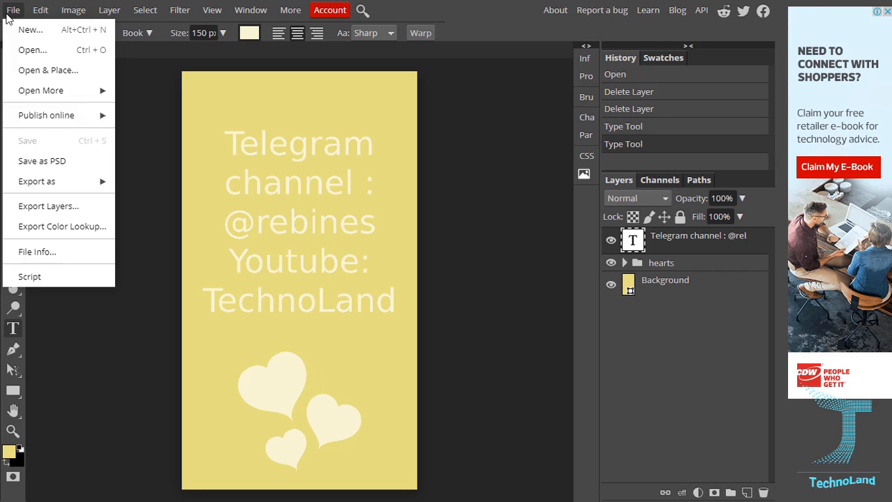
pyautogui.moveTo(67, 120)
pyautogui.moveTo(80, 191)
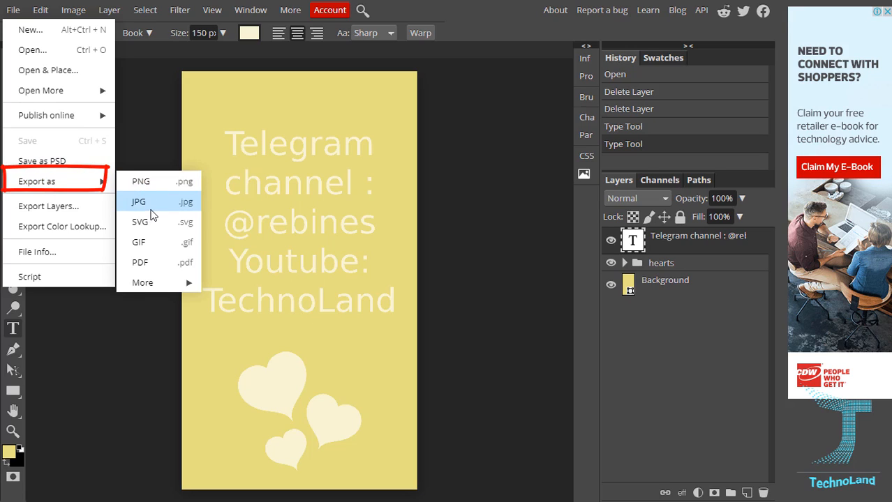
pyautogui.moveTo(157, 277)
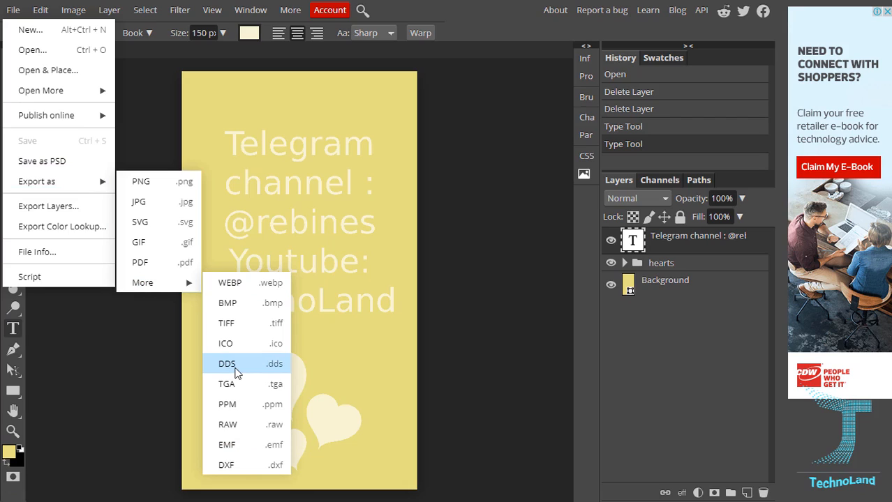
pyautogui.click(143, 189)
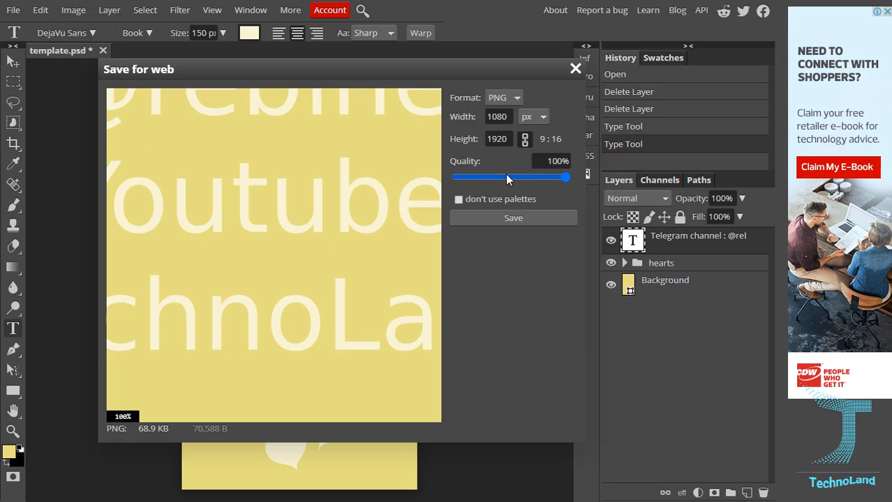
# Save the 1080 × 1920 px PNG at 100% quality as template.png and close the preview of the exported image
pyautogui.moveTo(493, 177)
pyautogui.mouseDown()
pyautogui.moveTo(448, 186)
pyautogui.moveTo(500, 180)
pyautogui.mouseUp()
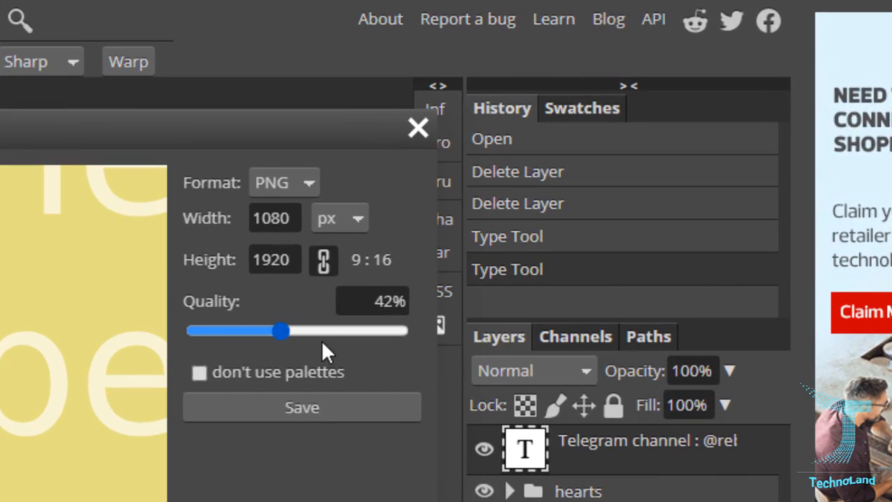
pyautogui.moveTo(322, 343); pyautogui.dragTo(297, 343)
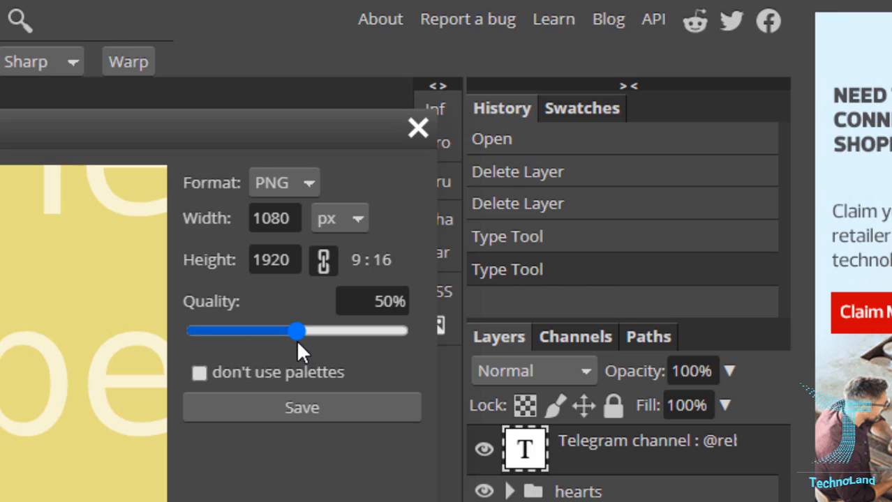
pyautogui.moveTo(295, 334); pyautogui.dragTo(337, 417)
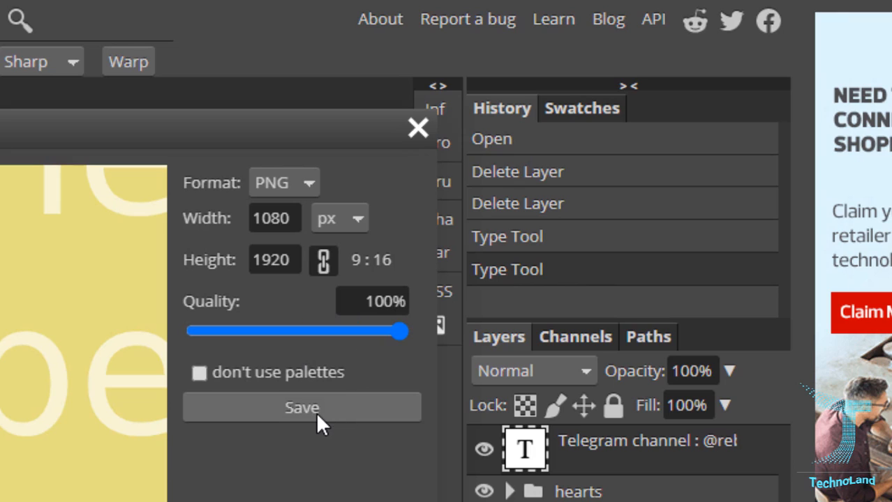
pyautogui.click(318, 421)
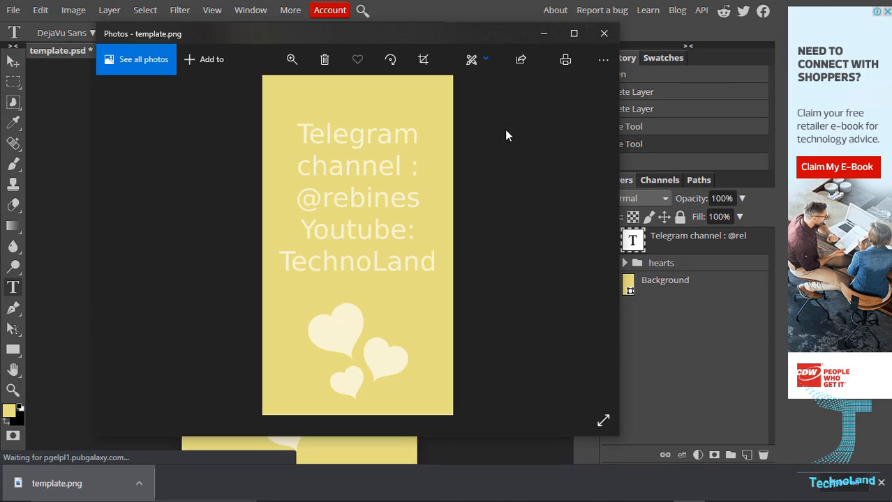
pyautogui.click(609, 39)
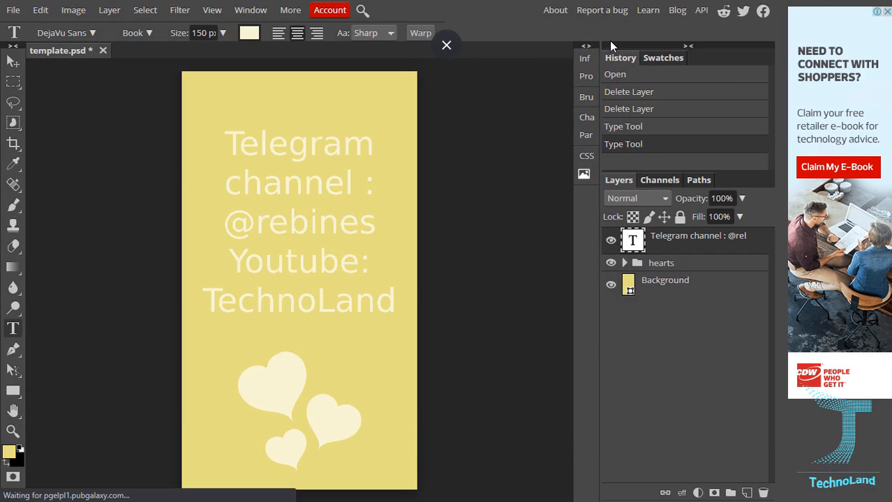